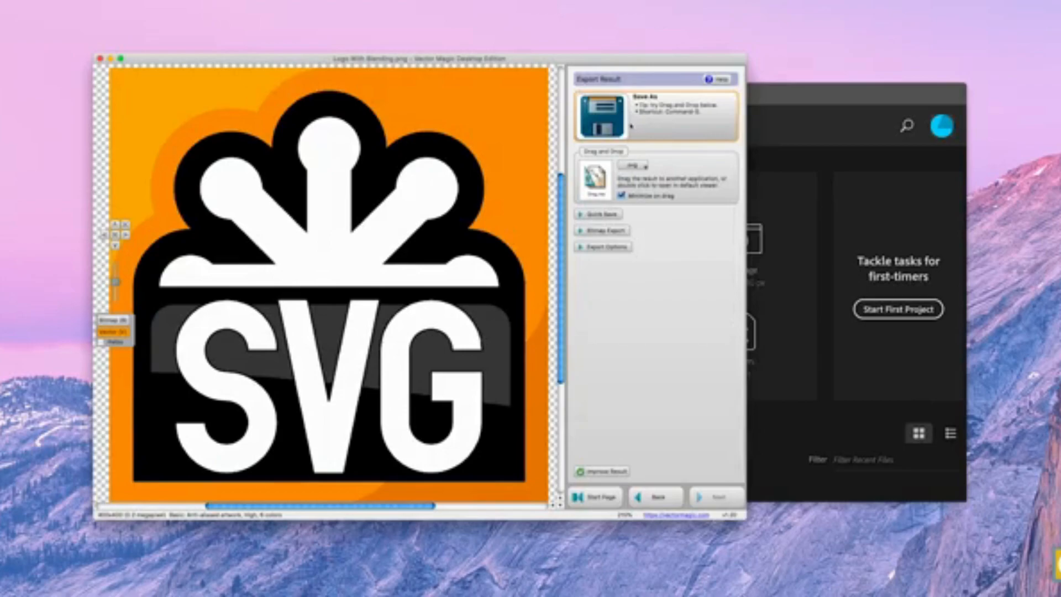
# - Send the vectorized logo to Illustrator through drag-and-drop export, switch to Illustrator and grab the artwork there
pyautogui.moveTo(595, 178); pyautogui.dragTo(728, 250)
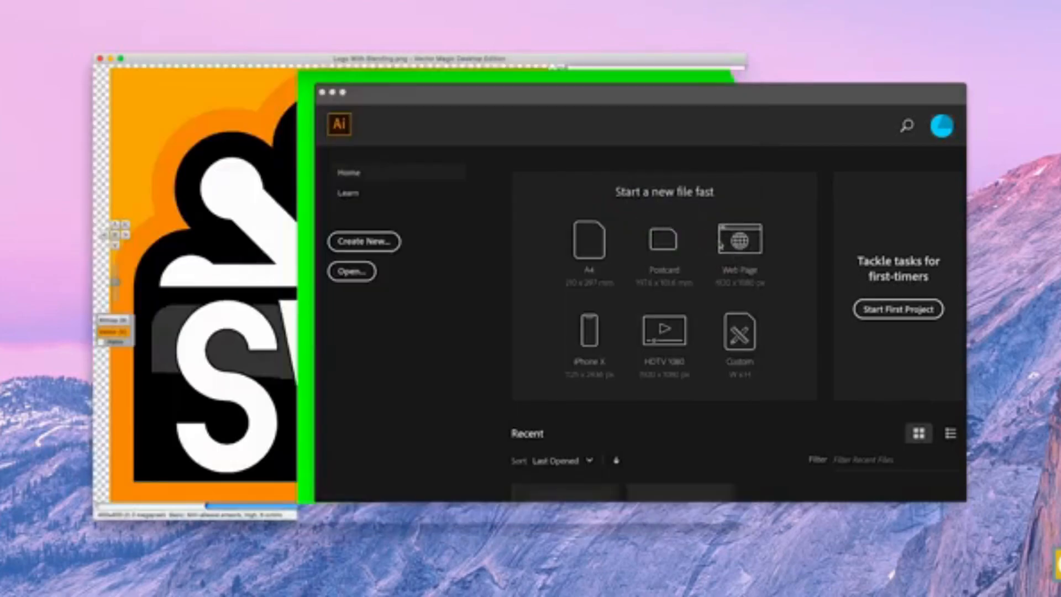
pyautogui.click(795, 89)
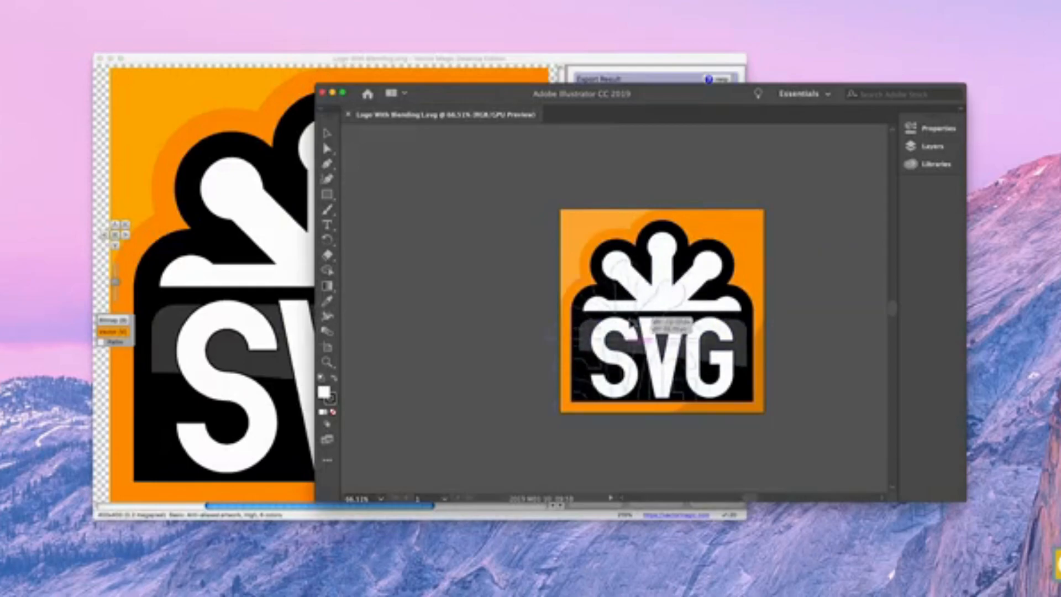
pyautogui.click(668, 293)
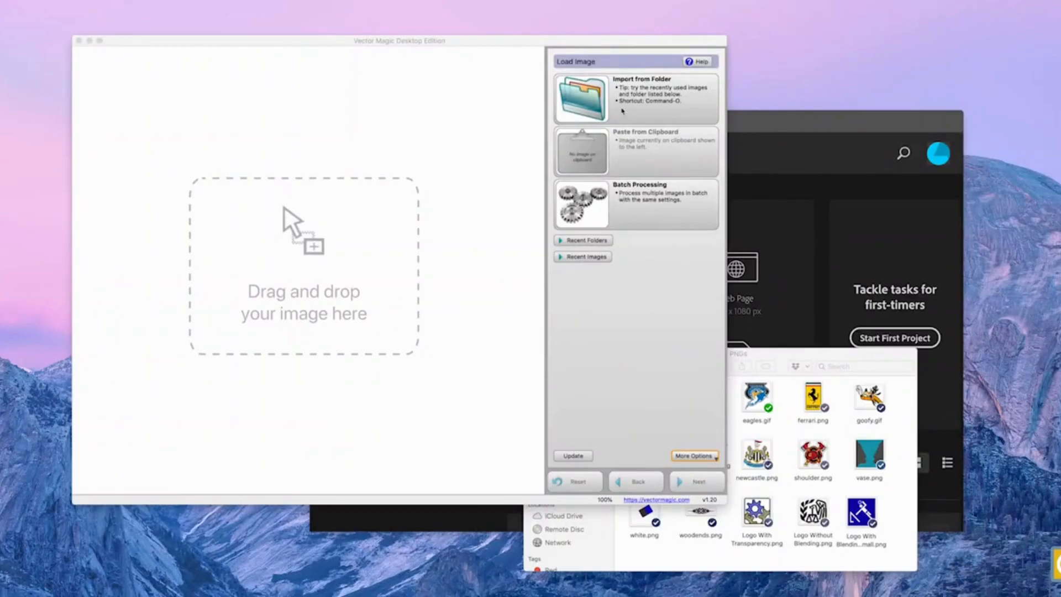
# - In Preview, copy a rectangular portion of Logo With Blending.png to the clipboard and return to Vector Magic
pyautogui.click(763, 354)
pyautogui.moveTo(713, 431)
pyautogui.mouseDown()
pyautogui.moveTo(323, 256)
pyautogui.moveTo(591, 410)
pyautogui.moveTo(708, 422)
pyautogui.mouseUp()
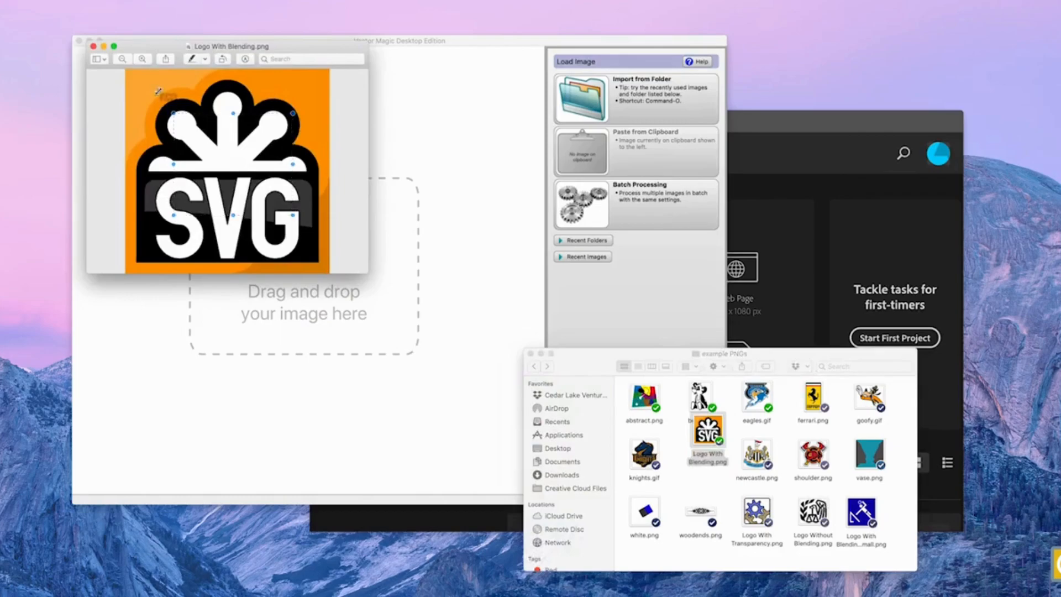
pyautogui.moveTo(158, 91); pyautogui.dragTo(282, 200)
pyautogui.press('super+c')
pyautogui.click(436, 41)
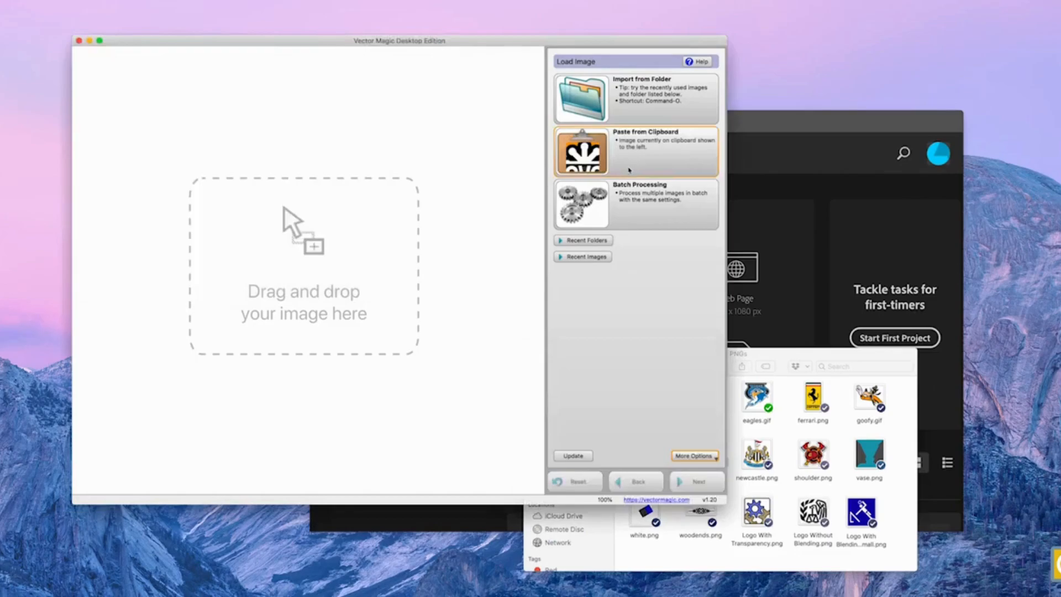
# - Load Logo With Blending.png from the example PNGs folder into Vector Magic and choose the Basic wizard mode
pyautogui.click(801, 361)
pyautogui.moveTo(702, 442); pyautogui.dragTo(352, 252)
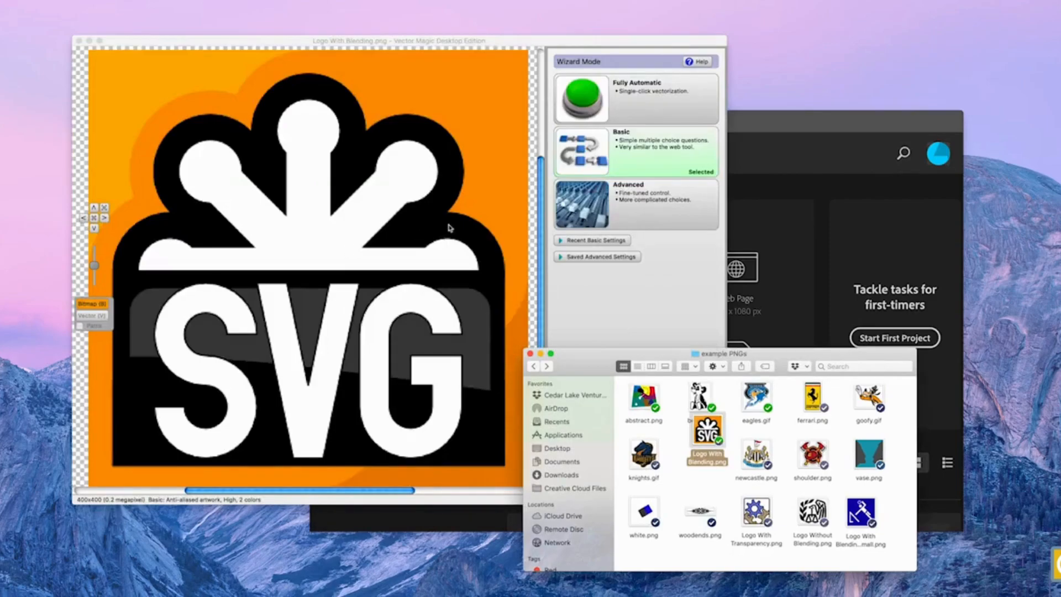
pyautogui.click(598, 161)
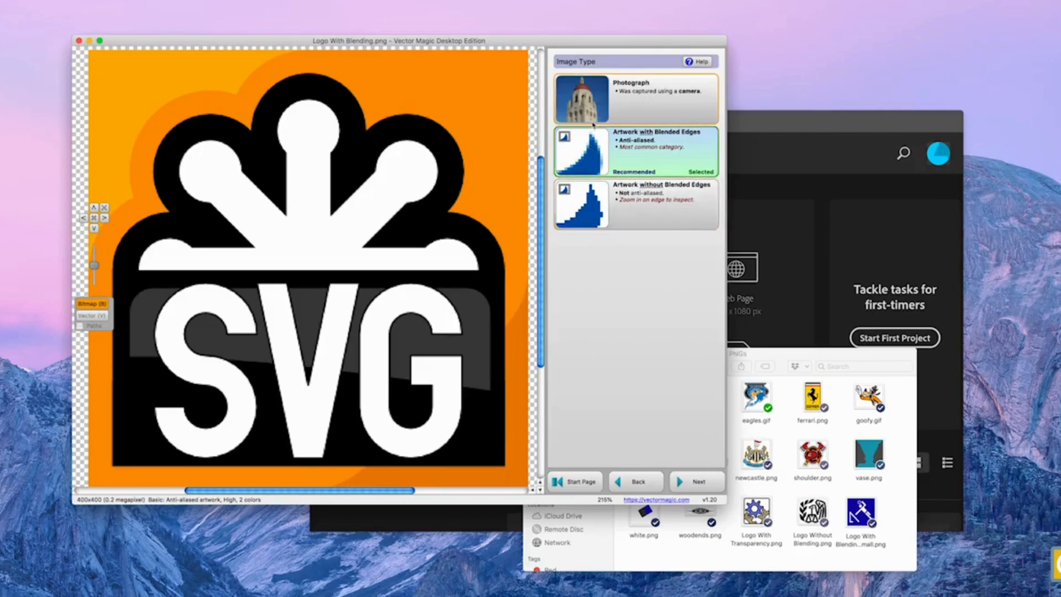
# - Inspect the logo's edges closely, classify it as Artwork with Blended Edges and set the input quality to High
pyautogui.scroll(1, 466, 119)
pyautogui.scroll(9, 467, 120)
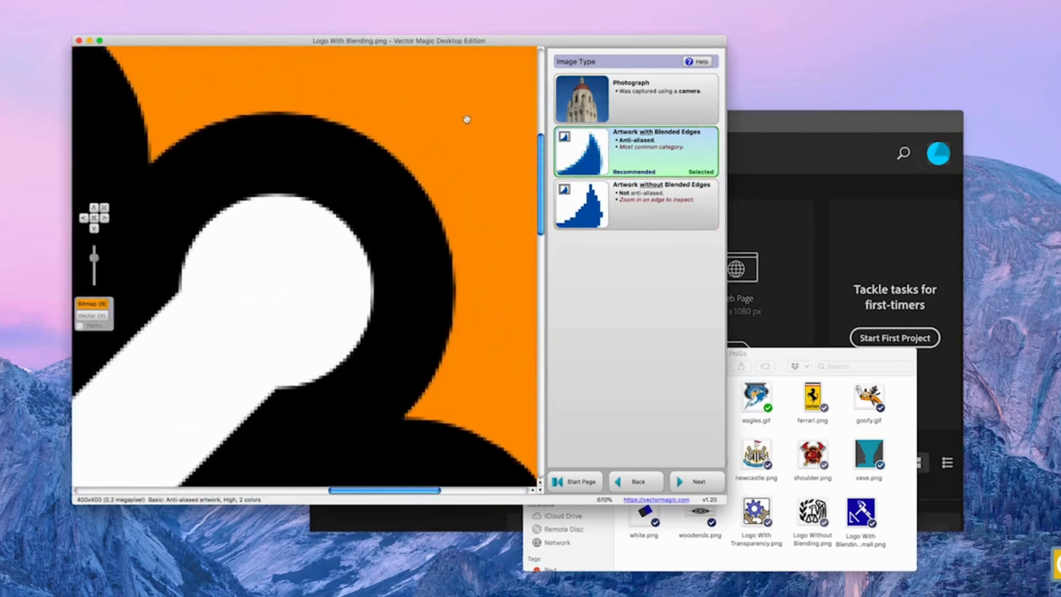
pyautogui.moveTo(298, 173); pyautogui.dragTo(369, 160)
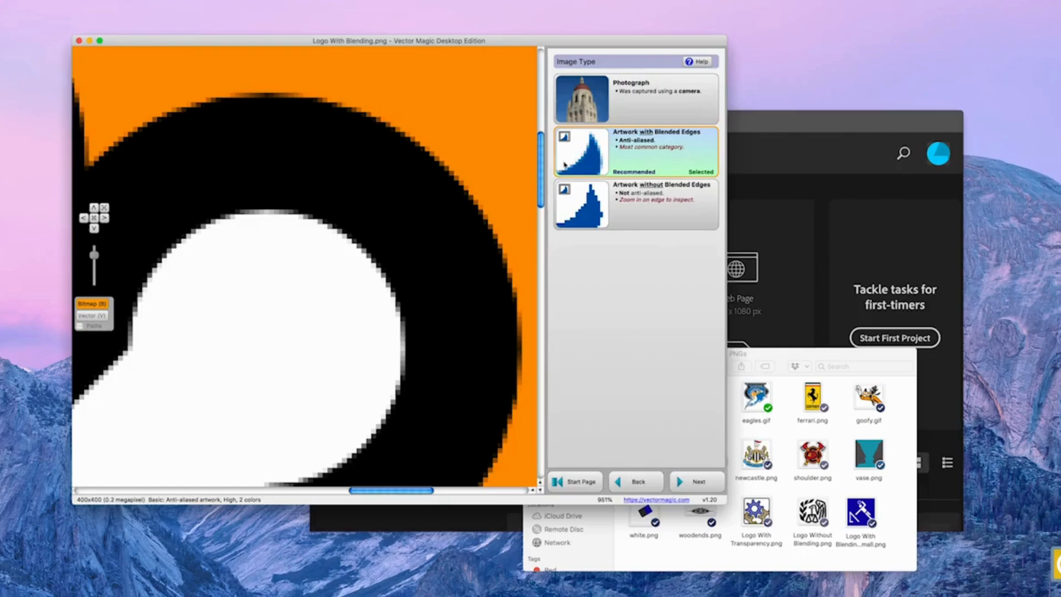
pyautogui.click(591, 152)
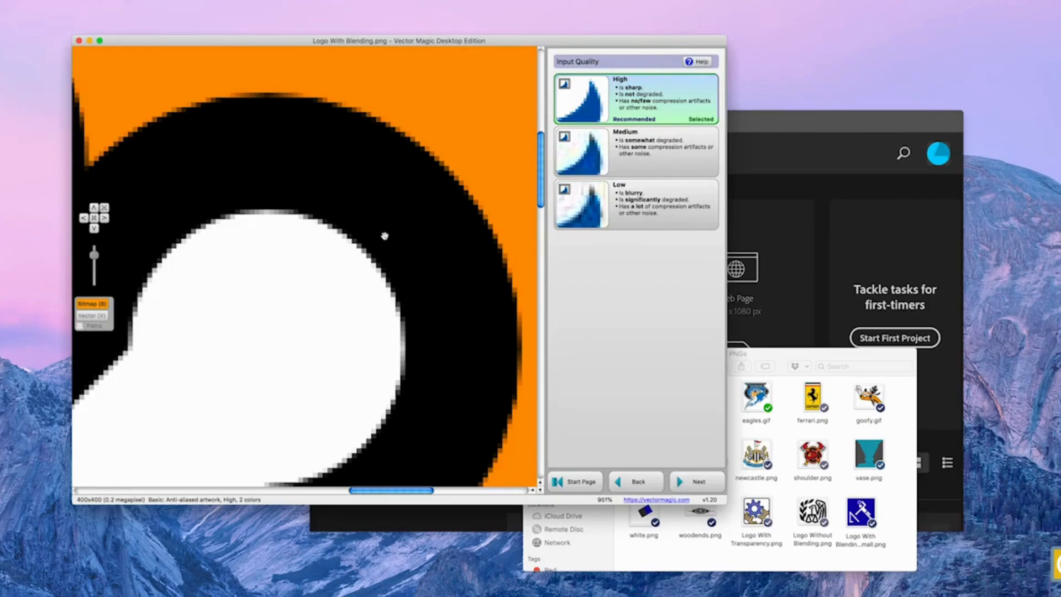
pyautogui.click(635, 114)
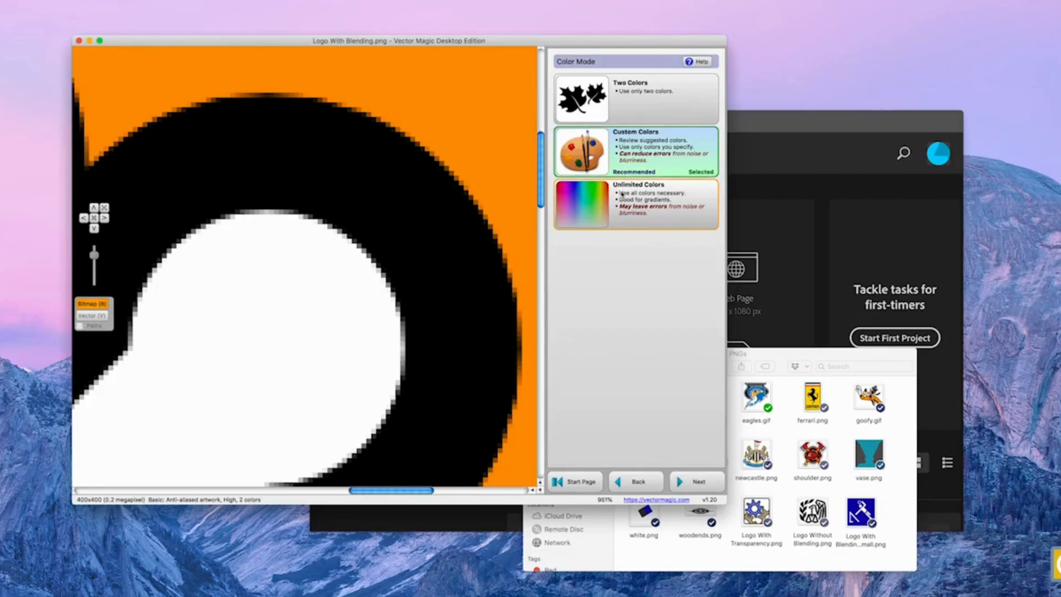
# - Check the colors across the whole logo and set the color mode to Custom Colors
pyautogui.scroll(-6, 277, 345)
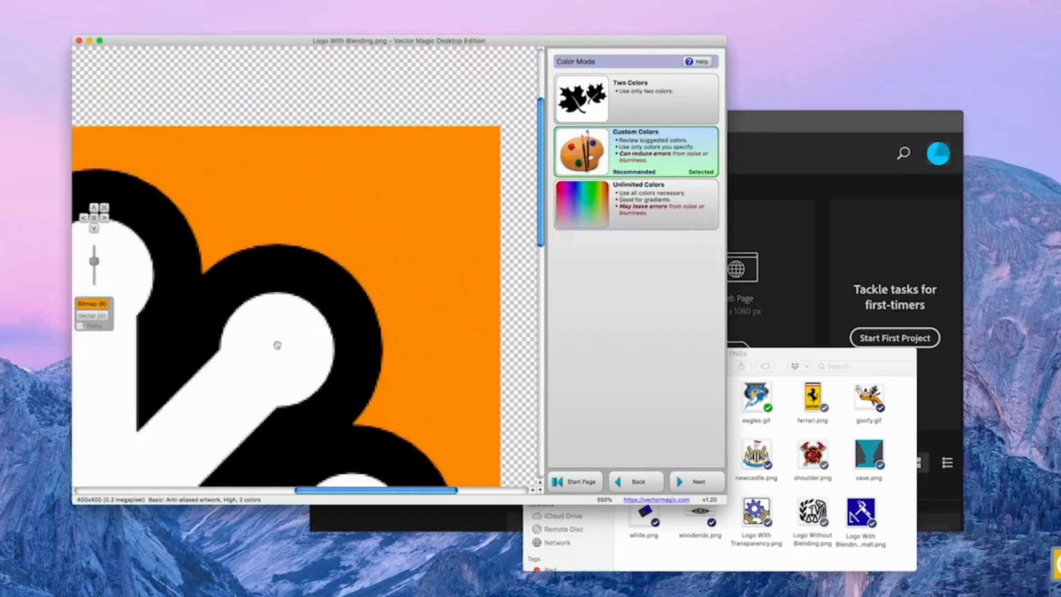
pyautogui.scroll(-4, 301, 332)
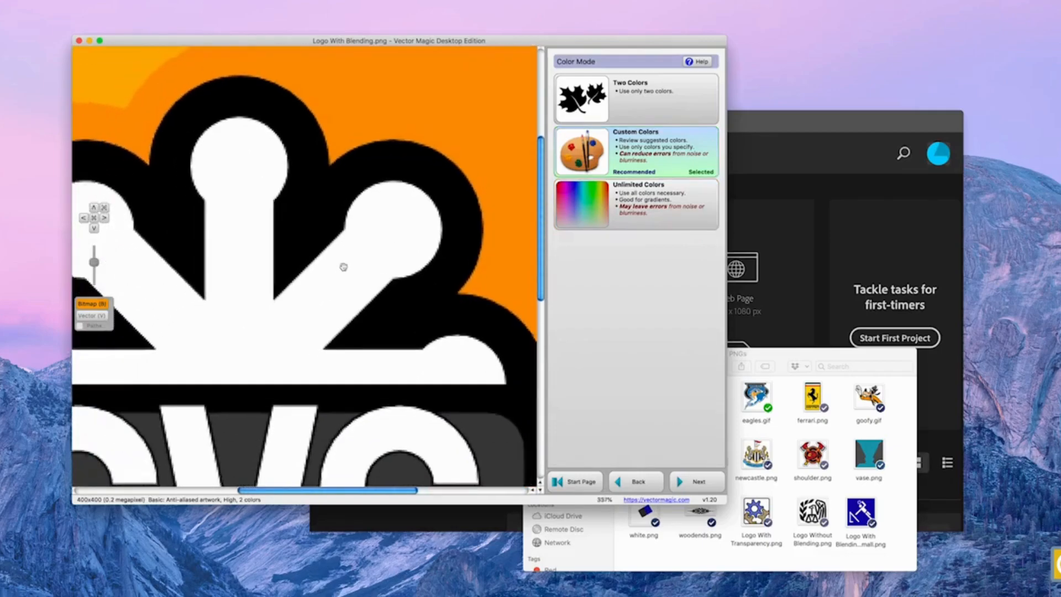
pyautogui.scroll(-2, 343, 266)
pyautogui.scroll(-1, 367, 248)
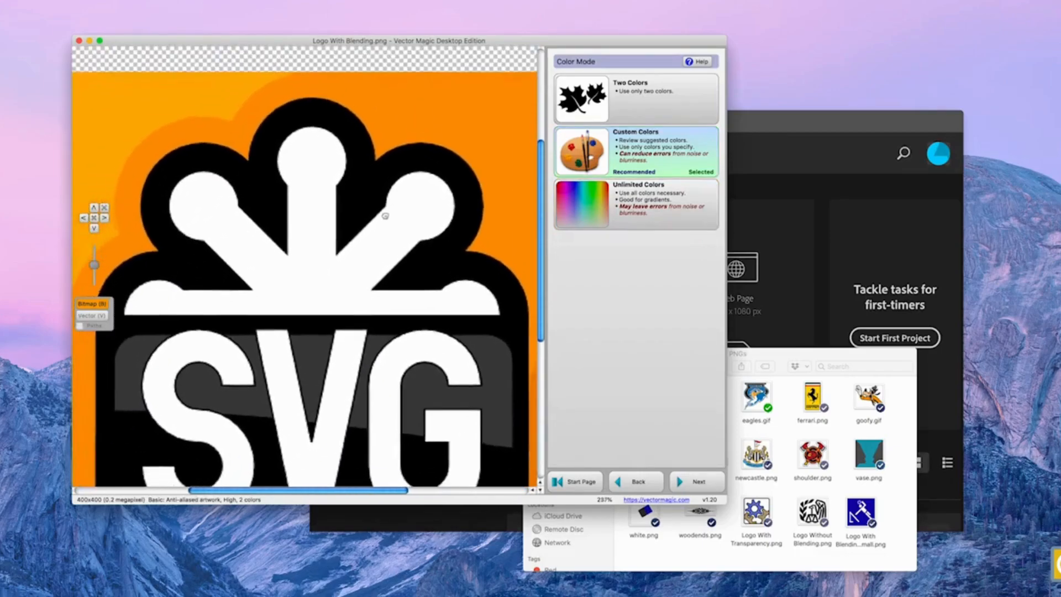
pyautogui.click(636, 164)
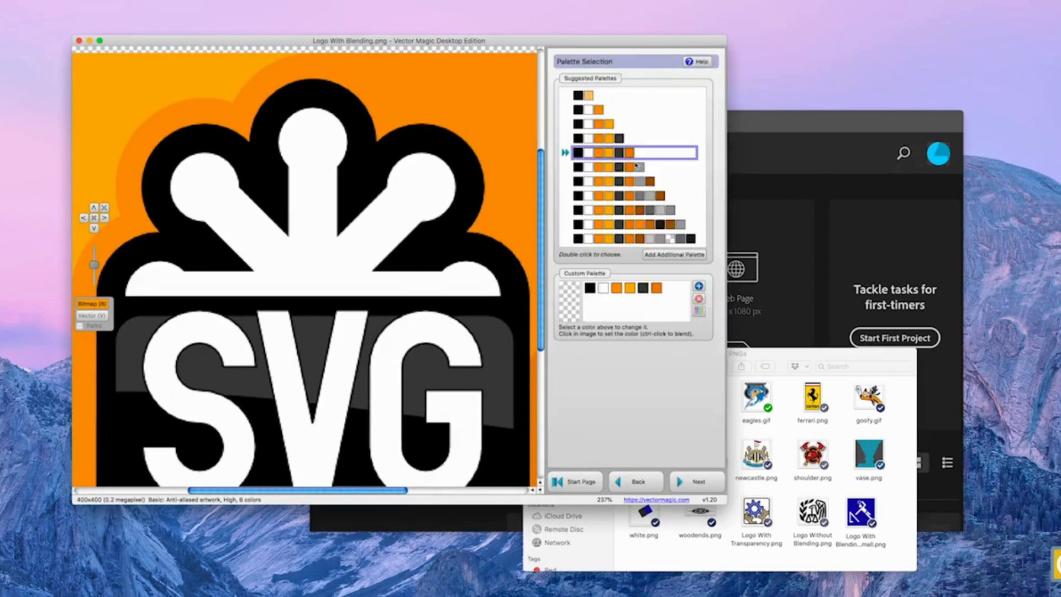
pyautogui.scroll(-1, 408, 233)
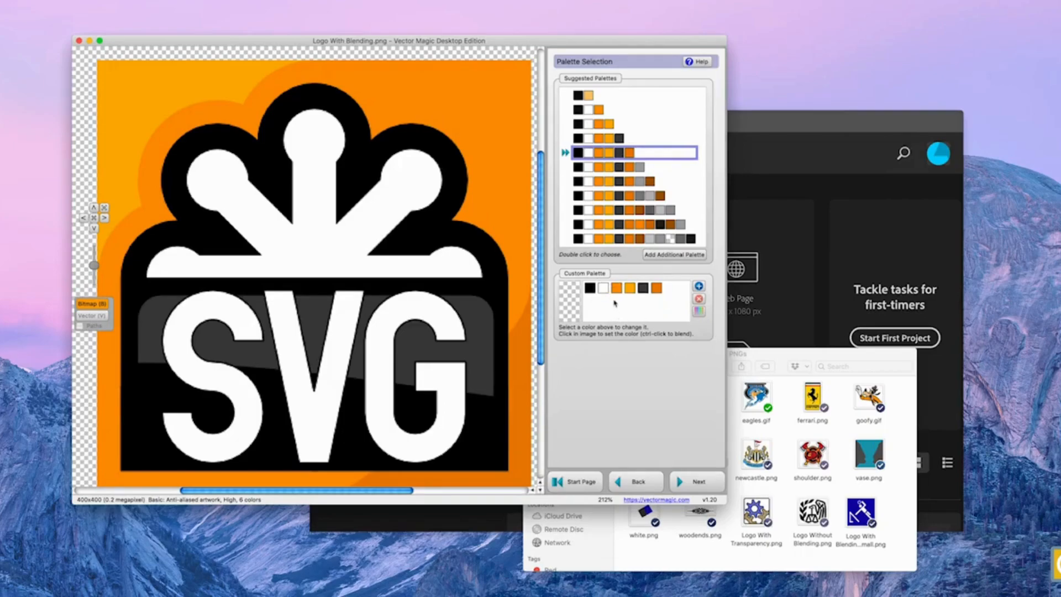
pyautogui.click(592, 290)
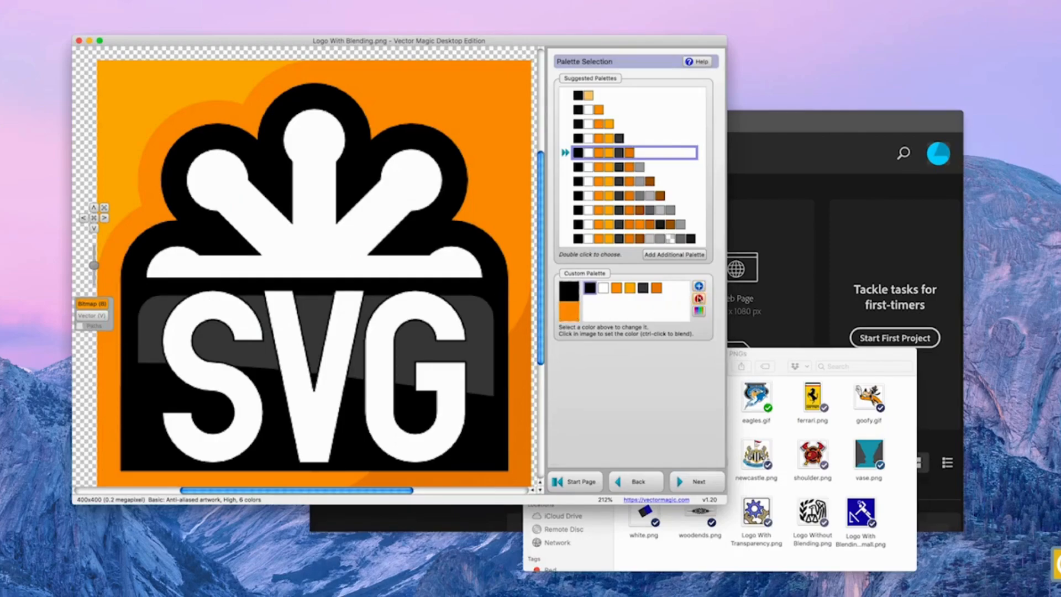
pyautogui.click(699, 311)
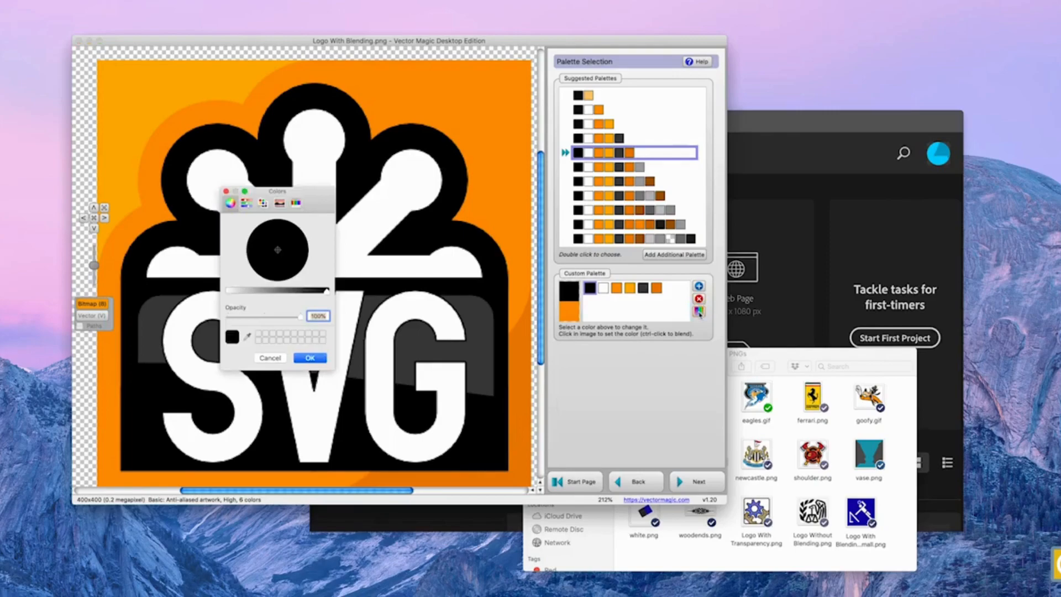
pyautogui.click(227, 192)
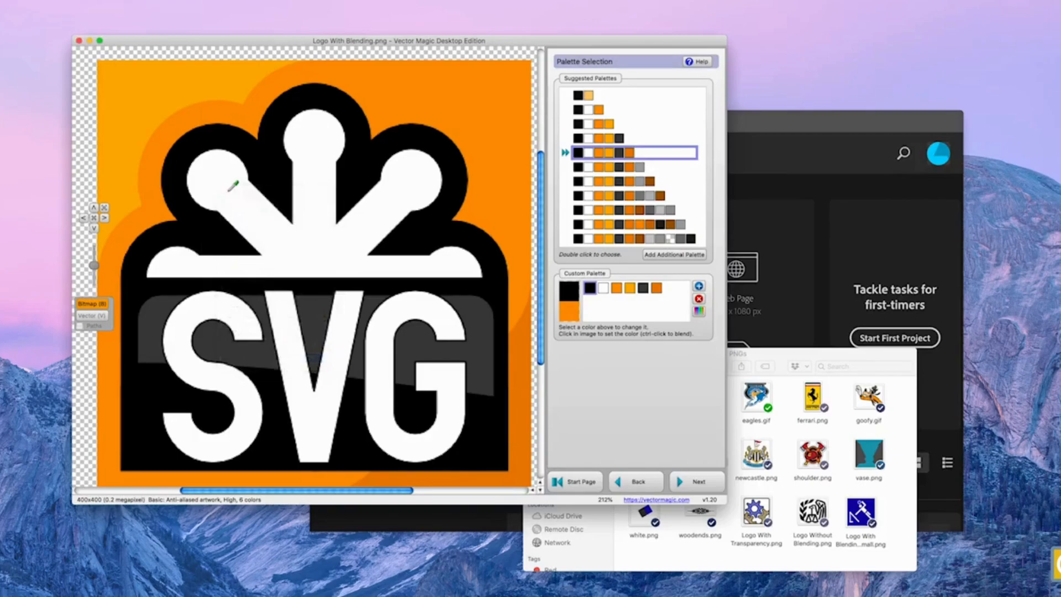
# - Vectorize the logo with the suggested six-color palette and compare the vector result with the original bitmap up close
pyautogui.click(700, 483)
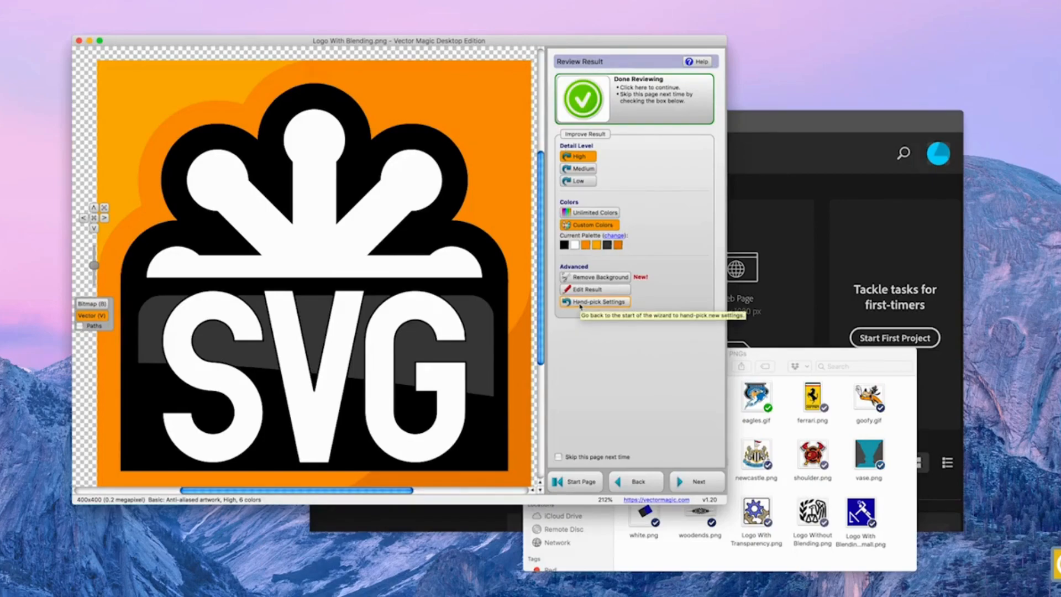
pyautogui.scroll(4, 189, 265)
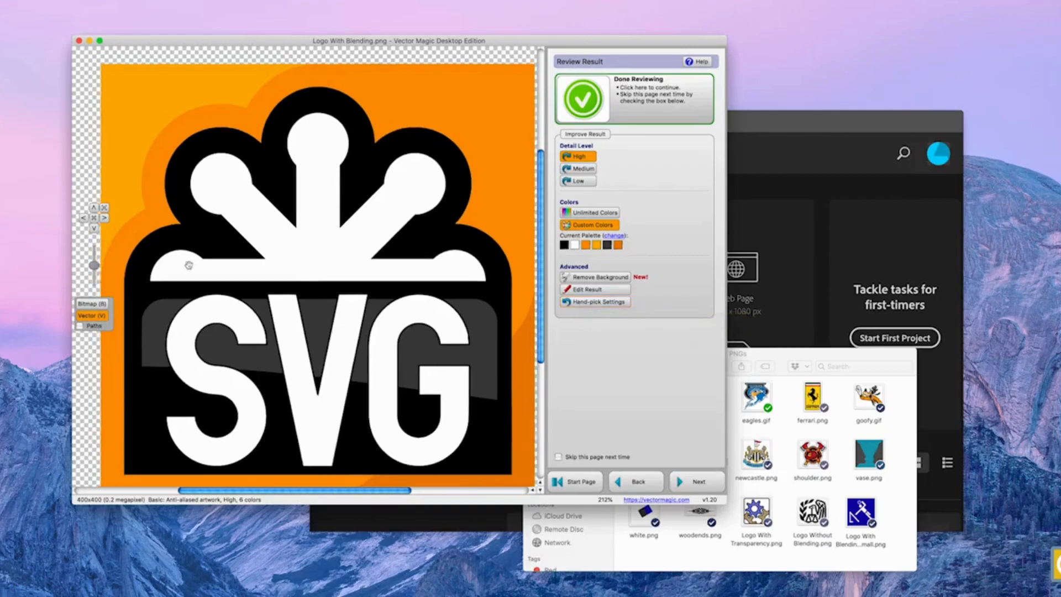
pyautogui.scroll(6, 189, 265)
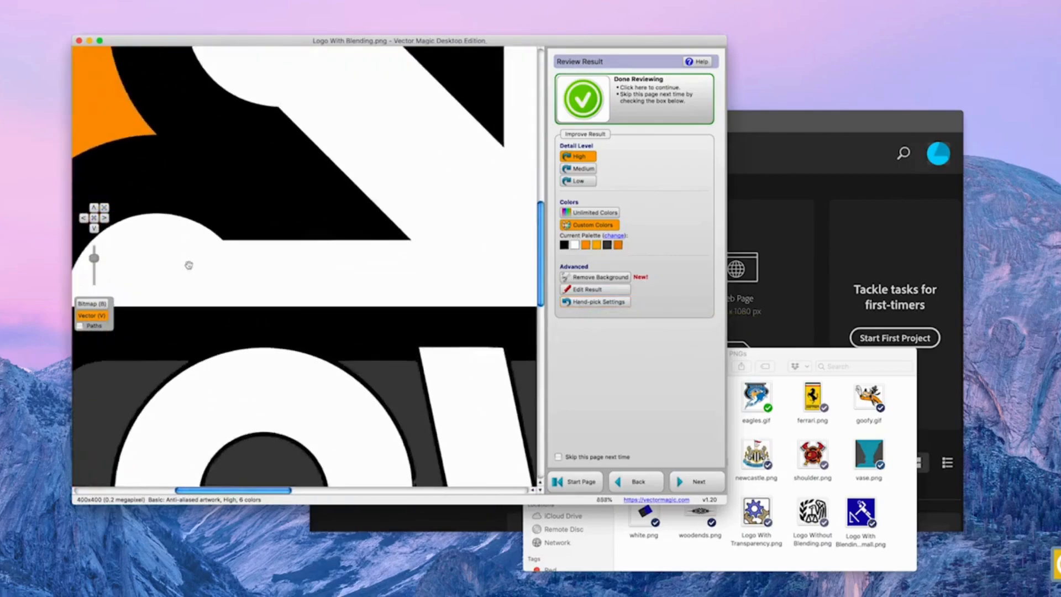
pyautogui.click(105, 308)
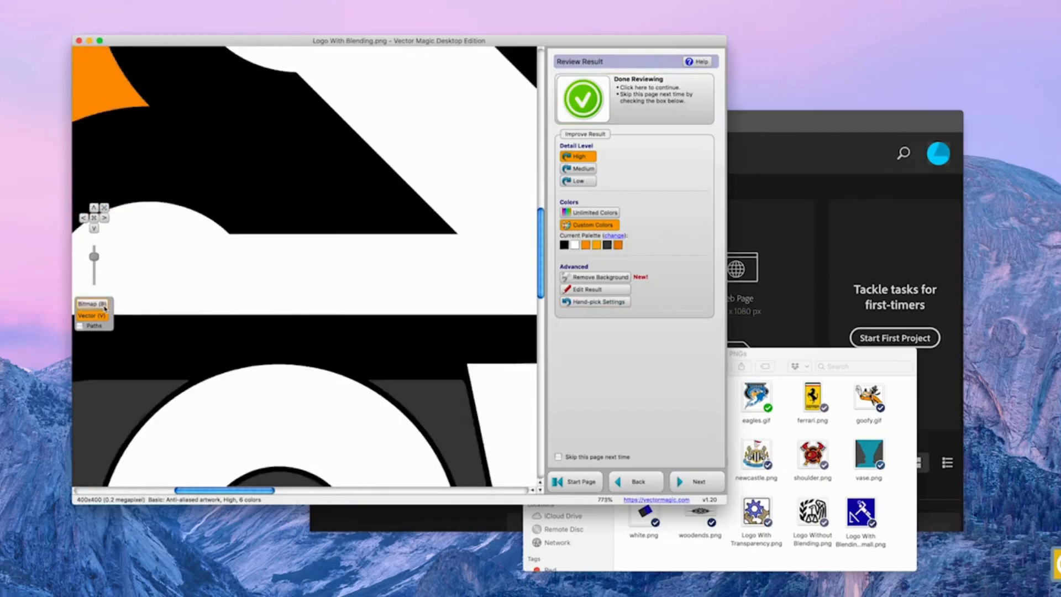
pyautogui.click(105, 307)
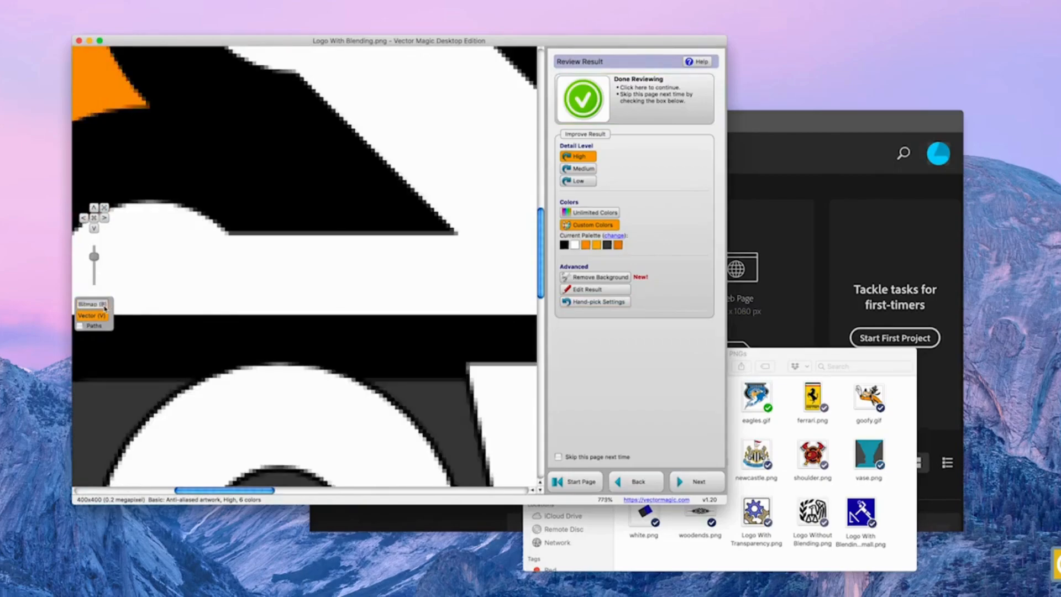
pyautogui.click(105, 308)
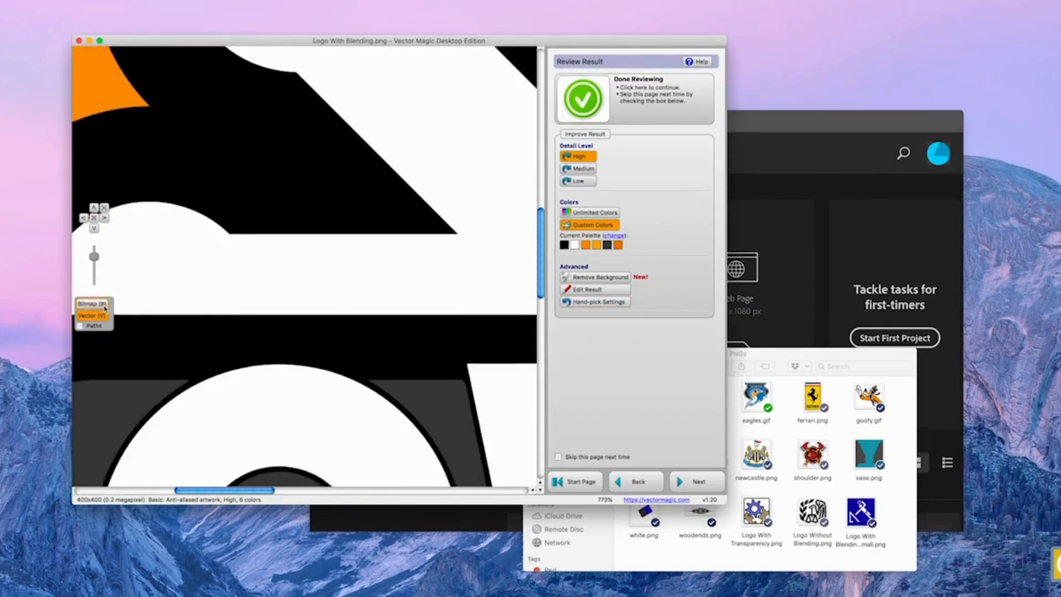
# - Turn on the path display and examine the vector outlines against the bitmap over the whole logo
pyautogui.click(80, 326)
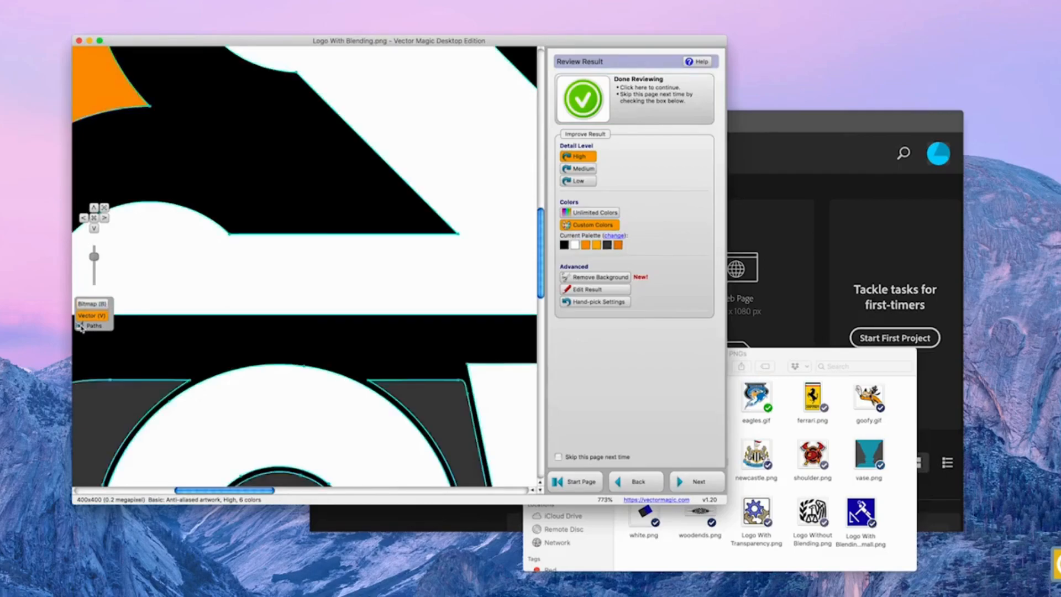
pyautogui.click(86, 304)
pyautogui.scroll(-3, 304, 360)
pyautogui.scroll(-2, 303, 360)
pyautogui.moveTo(402, 307); pyautogui.dragTo(313, 275)
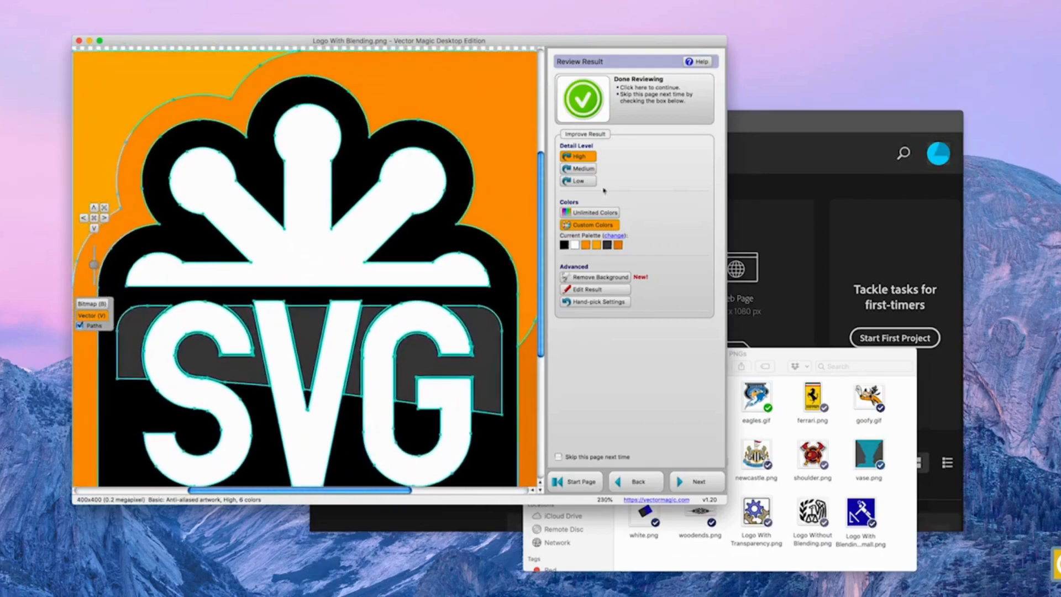
# - Finish reviewing the result, open it in Illustrator as an SVG through drag-and-drop export, and grab the artwork there
pyautogui.click(667, 114)
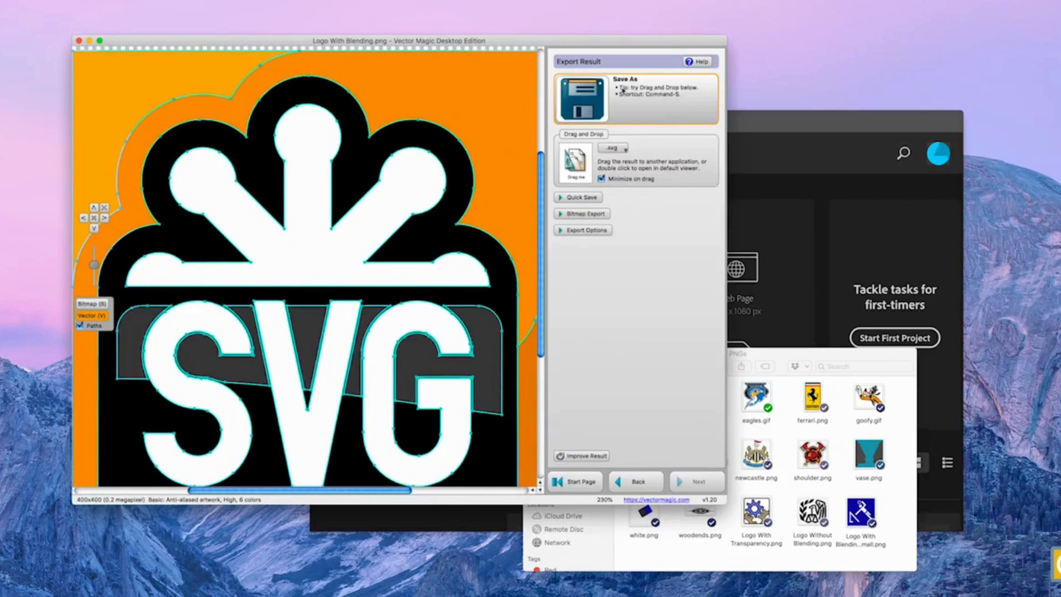
pyautogui.moveTo(576, 161); pyautogui.dragTo(631, 226)
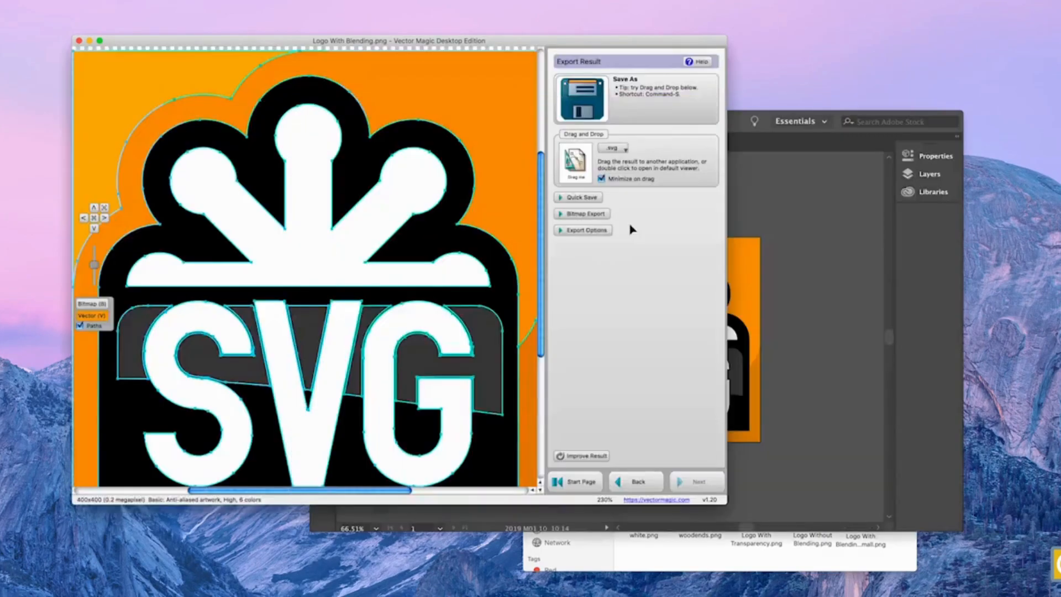
pyautogui.click(744, 125)
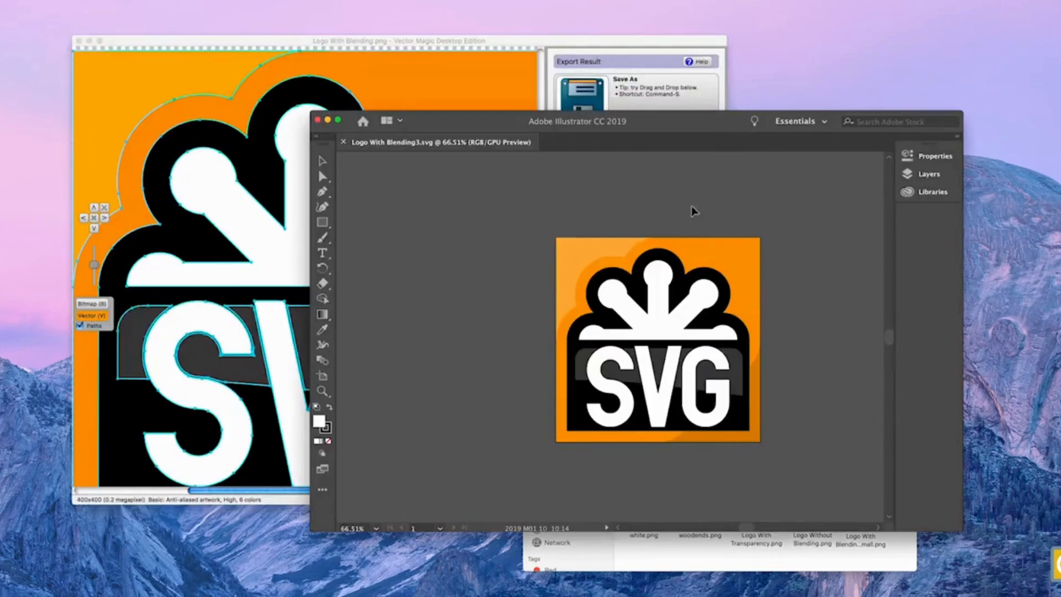
pyautogui.moveTo(653, 320); pyautogui.dragTo(657, 318)
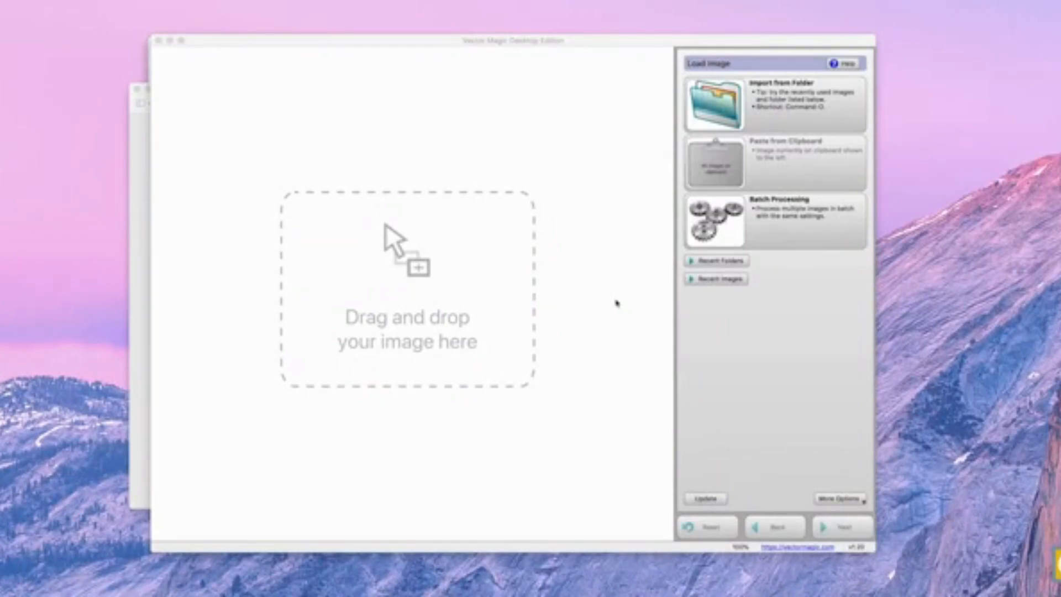
# - Copy the selected eye area of hurricane.png, paste it from the clipboard into Vector Magic and choose the Advanced wizard mode
pyautogui.click(135, 295)
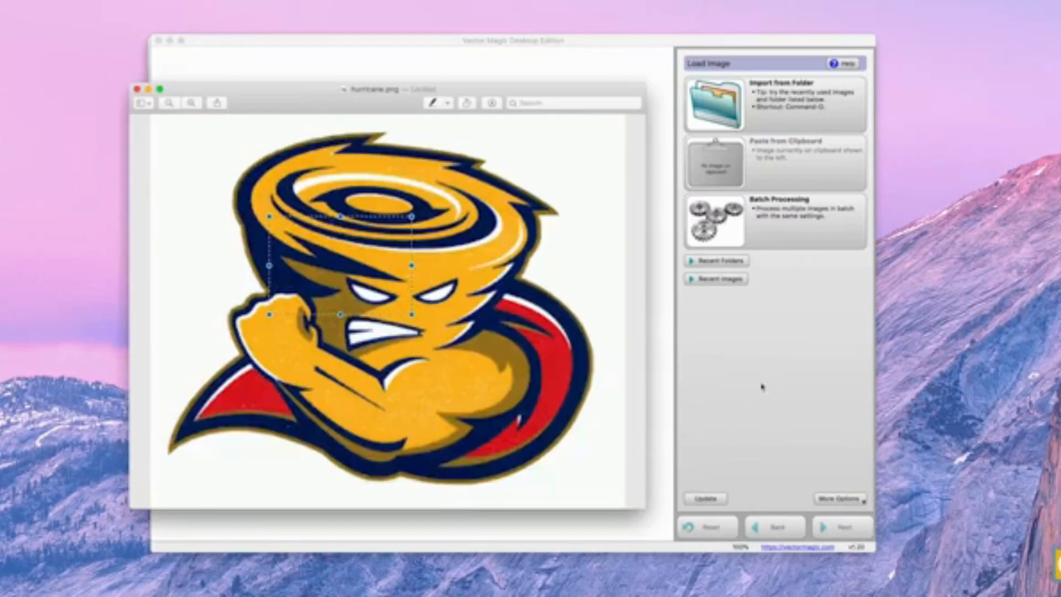
pyautogui.click(778, 387)
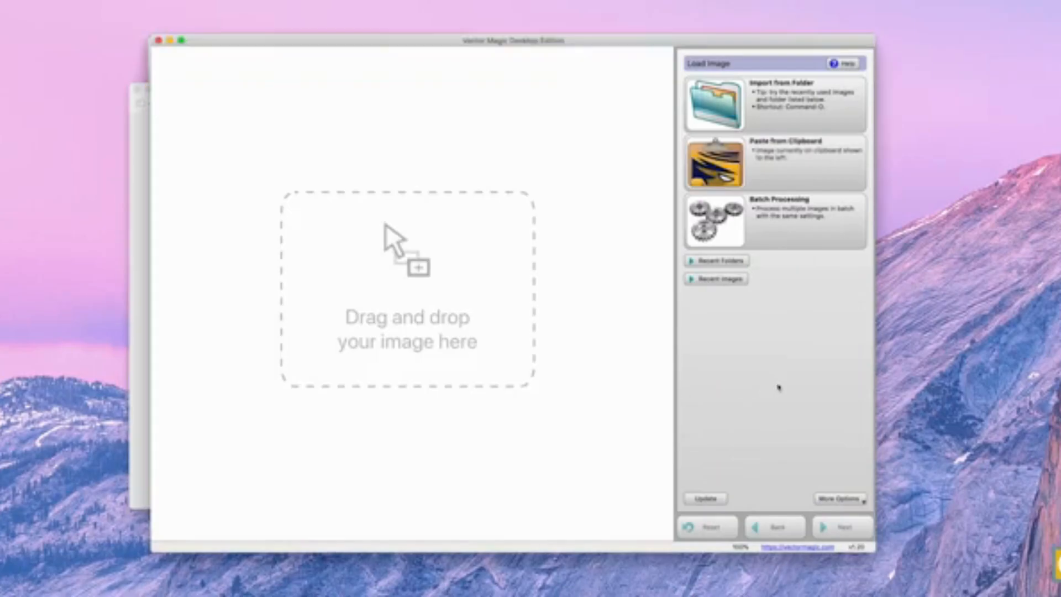
pyautogui.click(781, 179)
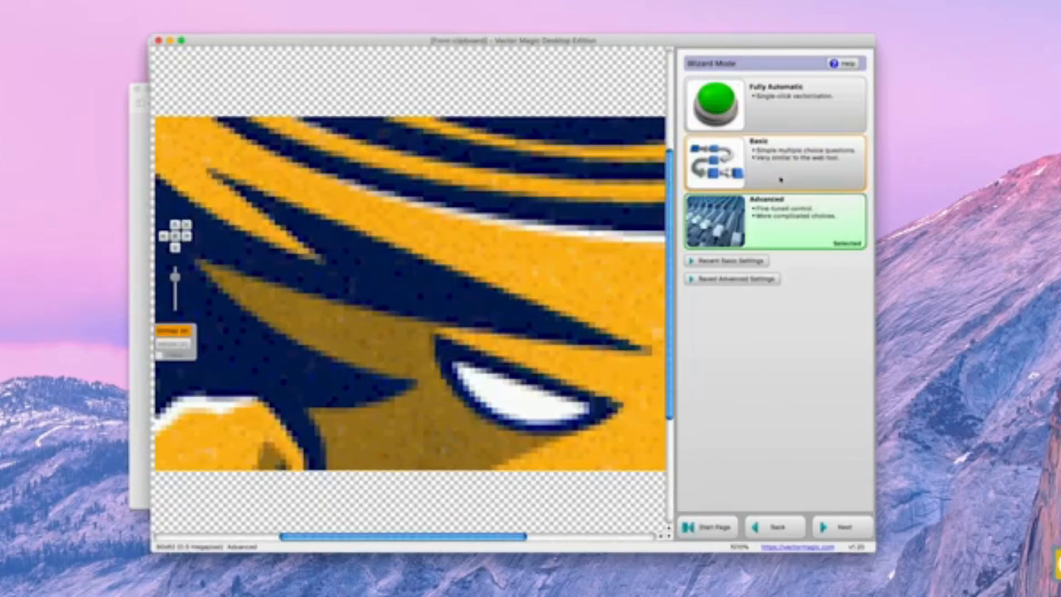
pyautogui.click(773, 243)
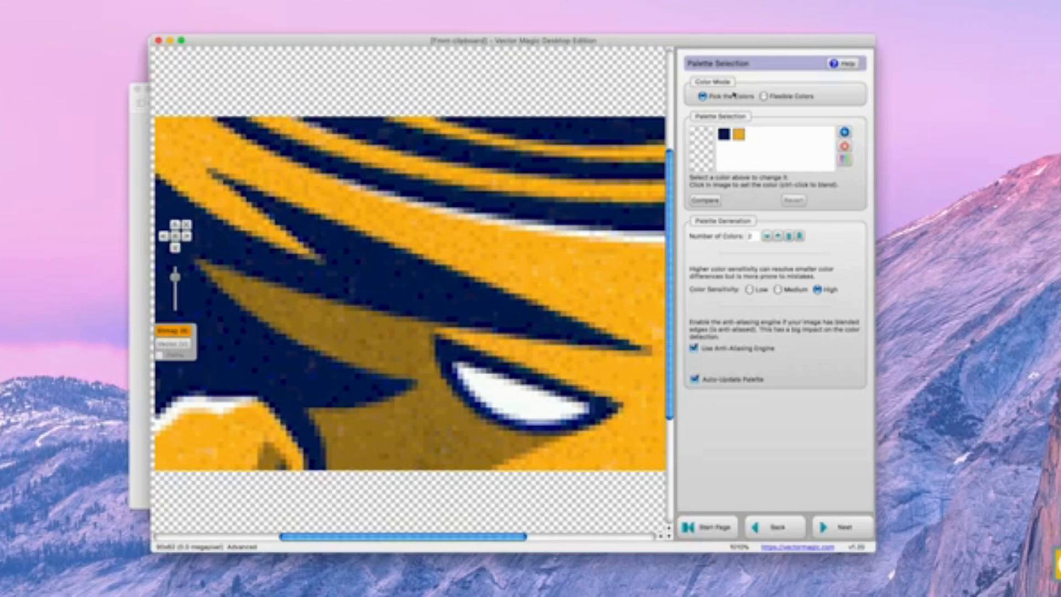
# - Switch to flexible colors and, in the image segmentation, try complexity levels 5, 12 and 1 before restoring 6
pyautogui.click(763, 96)
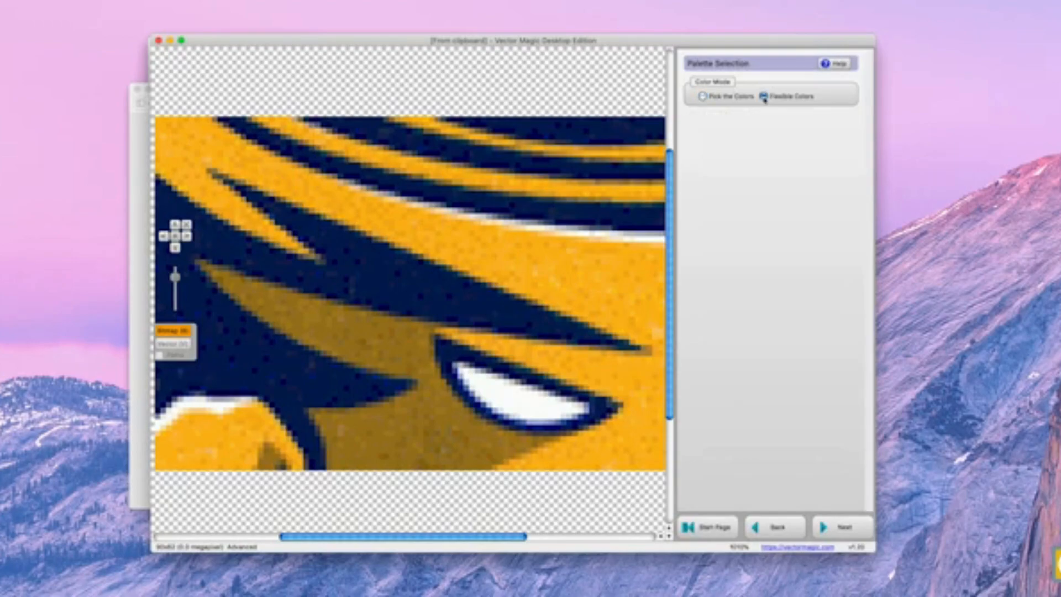
pyautogui.click(836, 529)
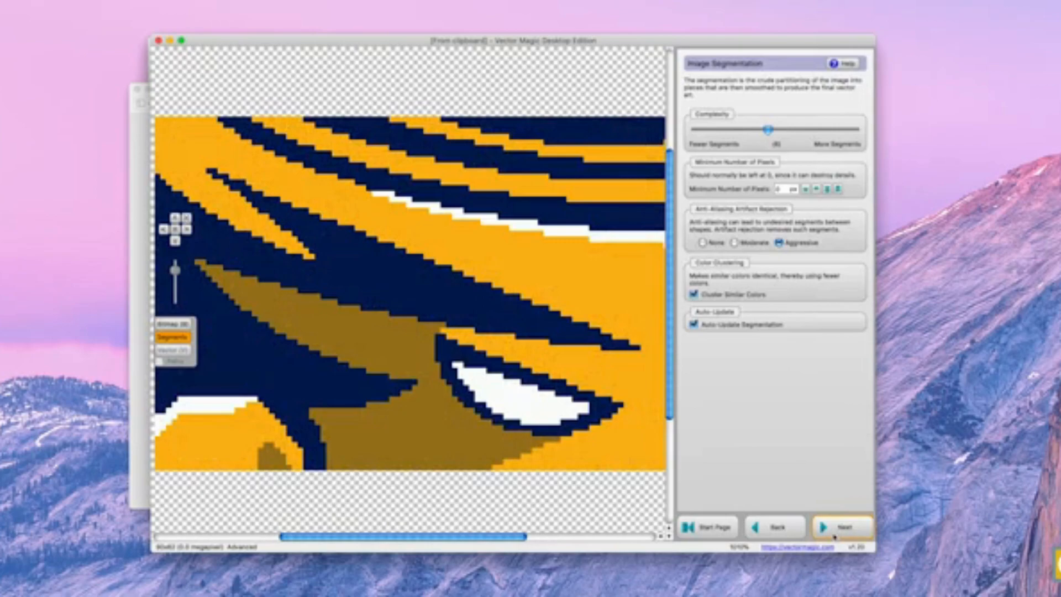
pyautogui.click(766, 133)
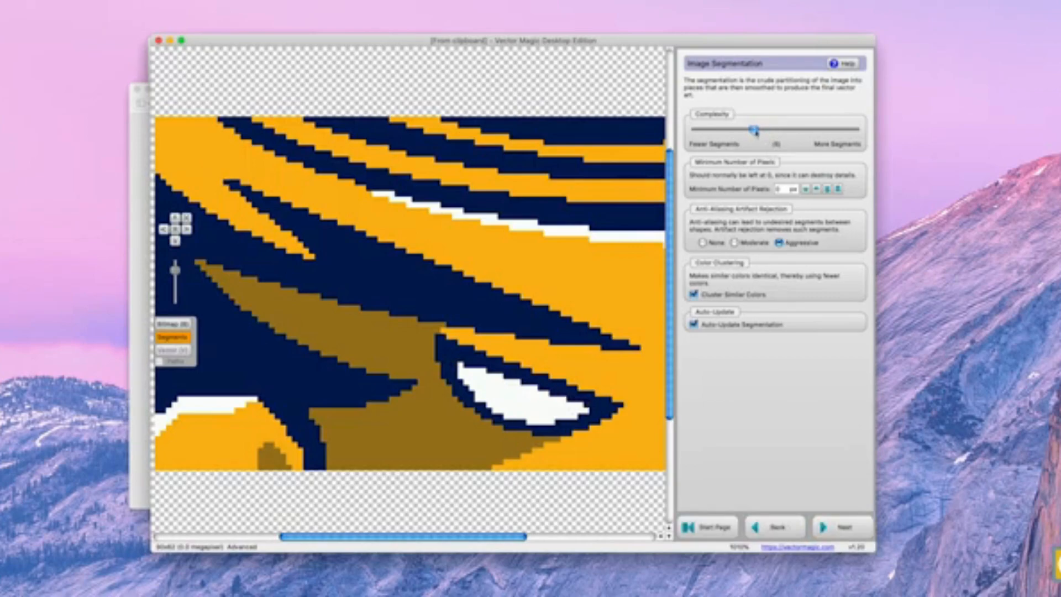
pyautogui.moveTo(755, 132); pyautogui.dragTo(853, 130)
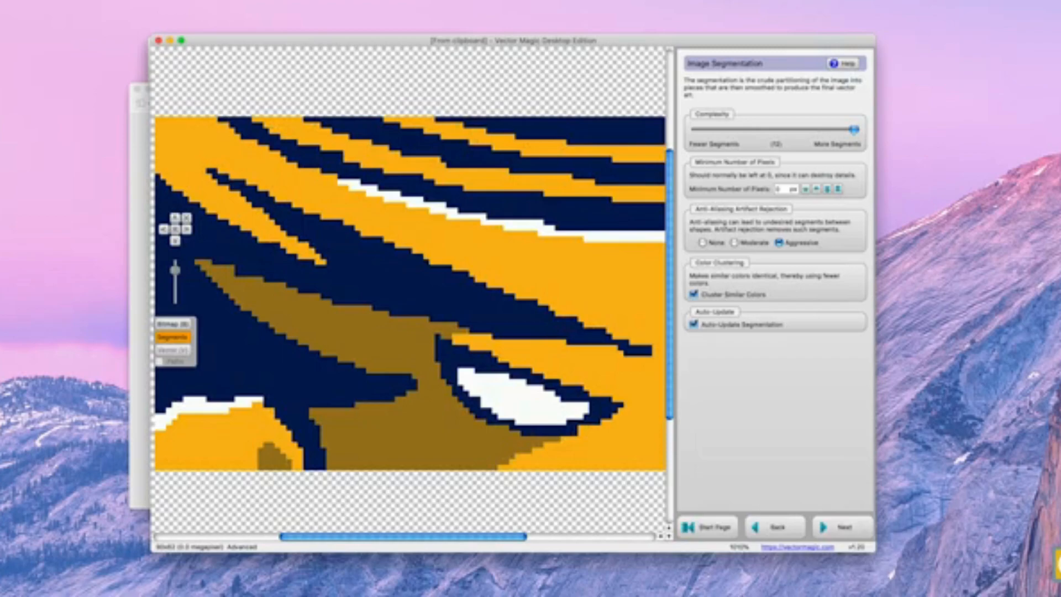
pyautogui.moveTo(853, 130); pyautogui.dragTo(680, 130)
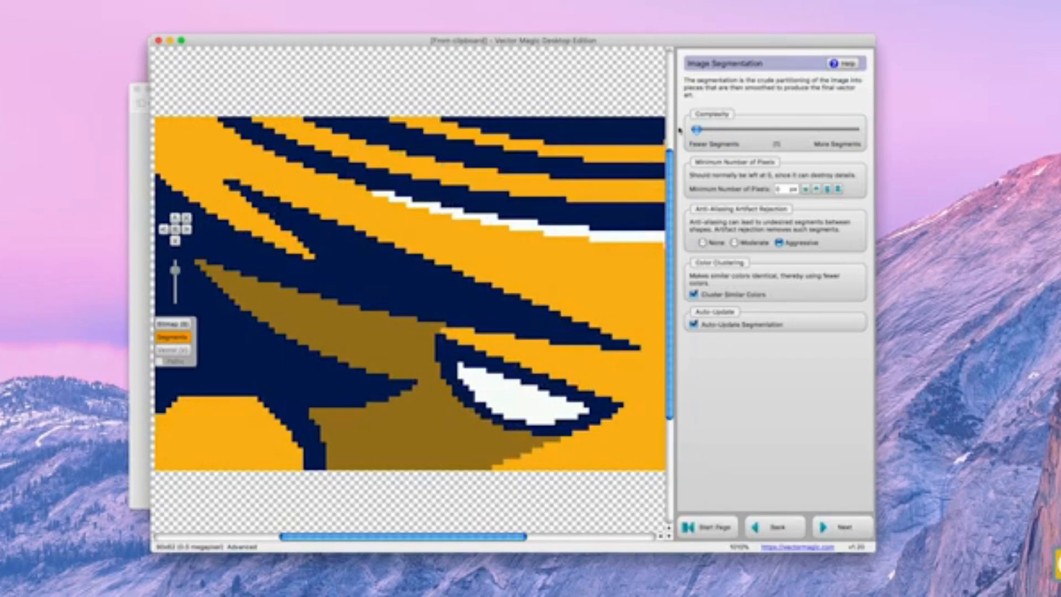
pyautogui.moveTo(697, 130); pyautogui.dragTo(761, 131)
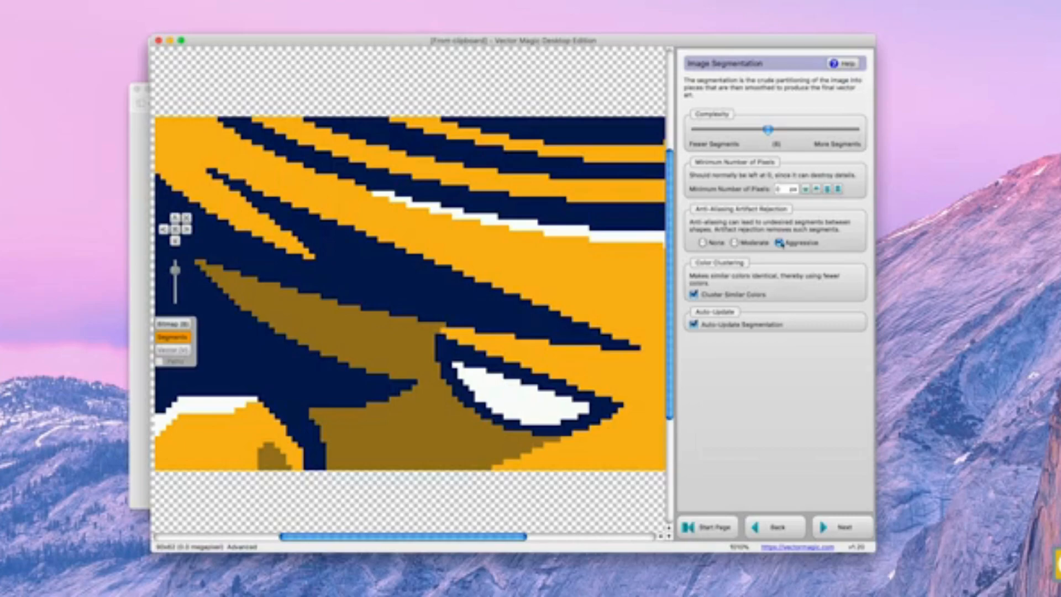
# - Try weaker anti-aliasing artifact rejection and segmentation without clustered similar colors, restoring Aggressive rejection and color clustering
pyautogui.click(737, 244)
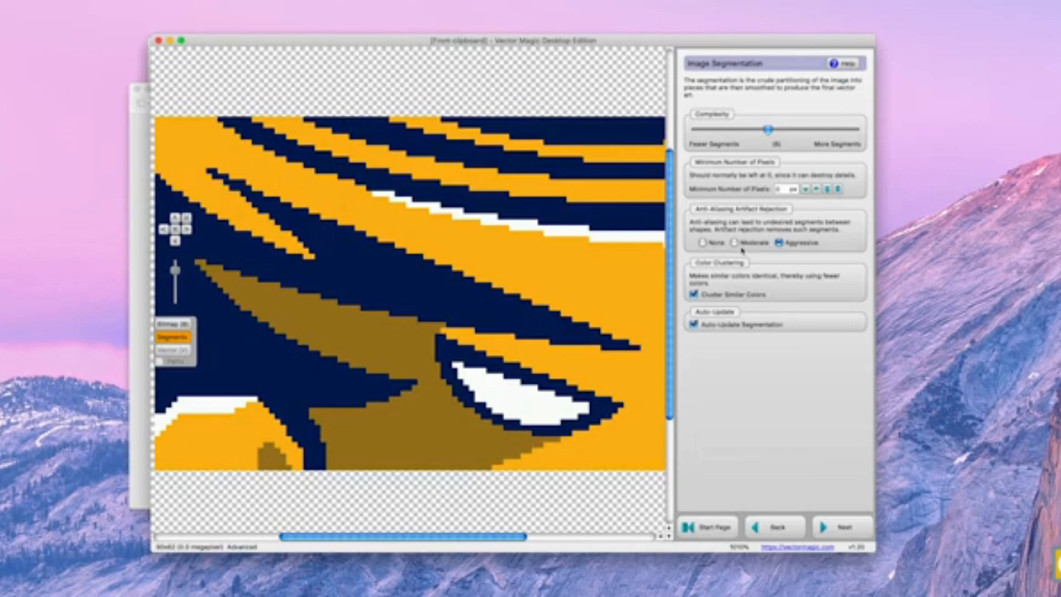
pyautogui.click(703, 244)
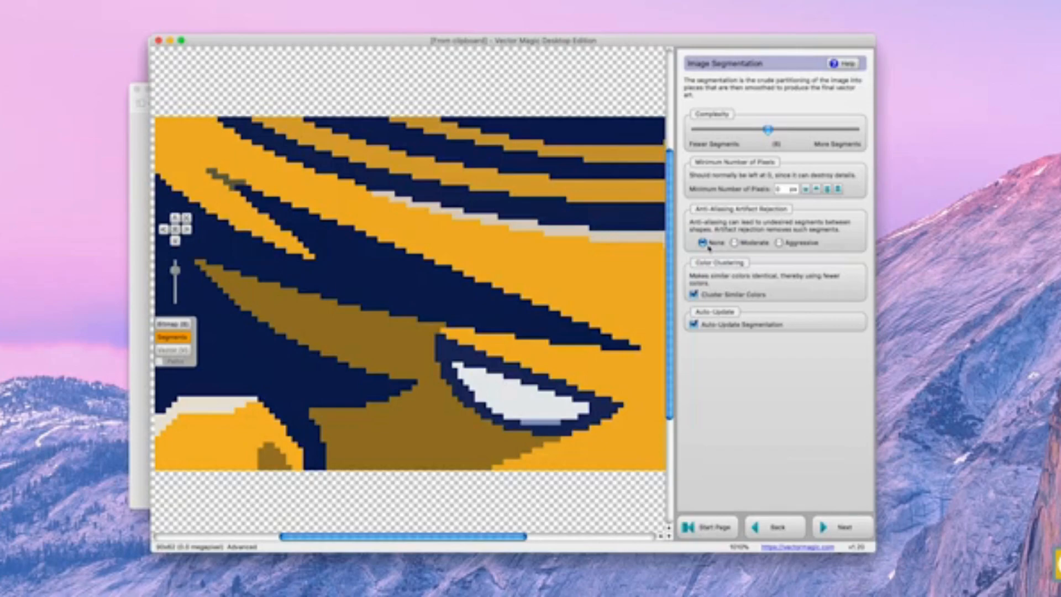
pyautogui.click(737, 244)
pyautogui.click(780, 243)
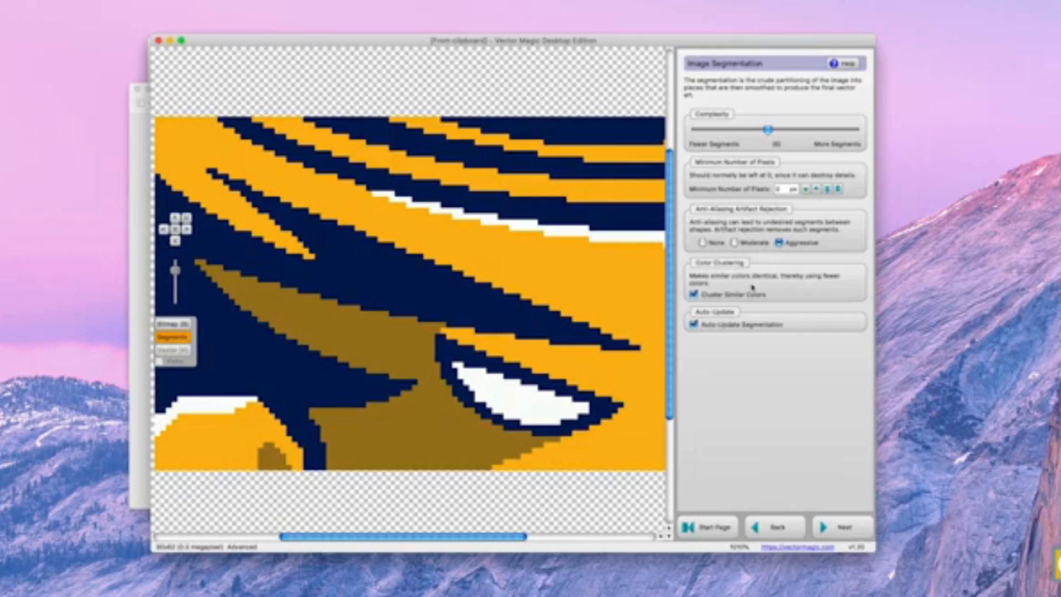
pyautogui.click(694, 294)
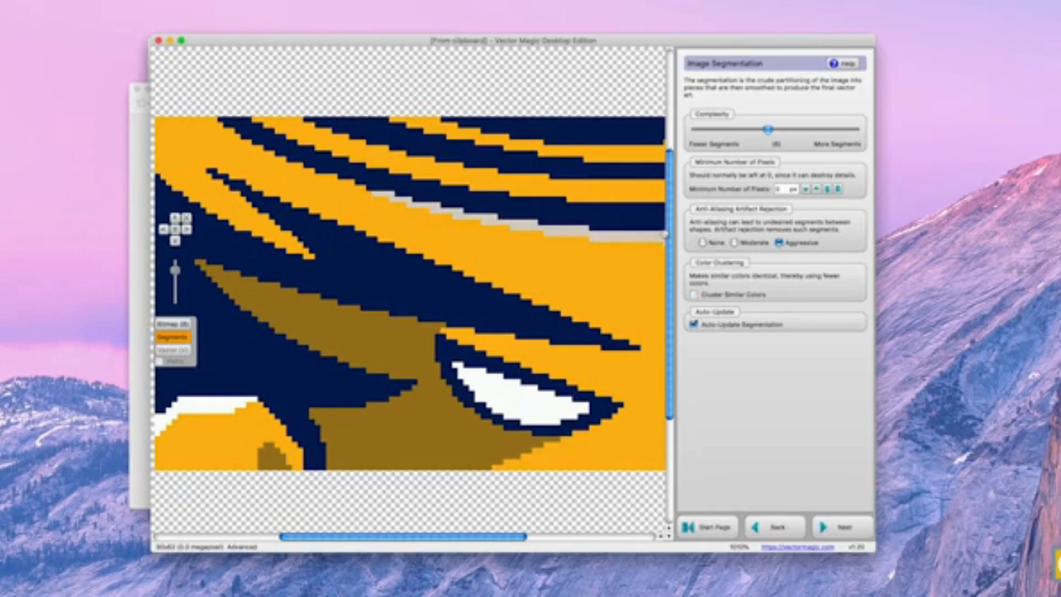
pyautogui.click(694, 295)
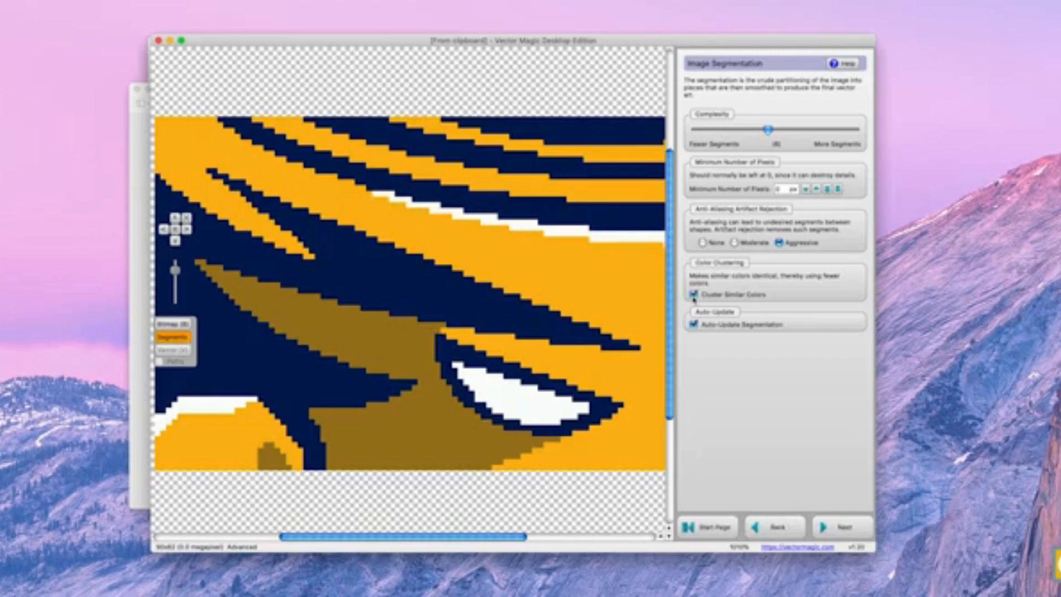
# - Return to the palette selection, switch to picking the colors and compare the two-color palette with the bitmap
pyautogui.click(774, 527)
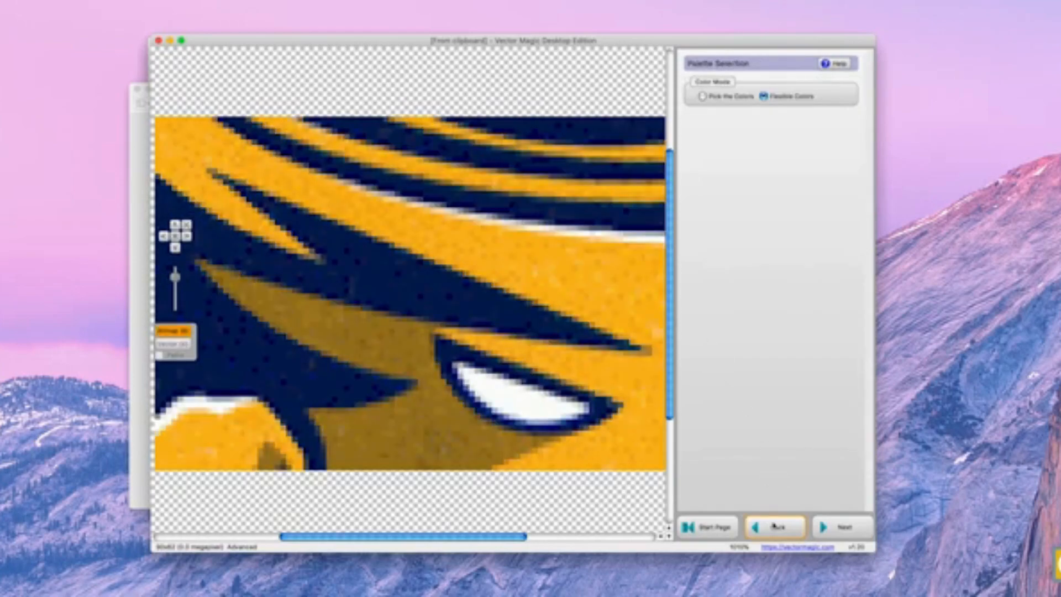
pyautogui.click(702, 97)
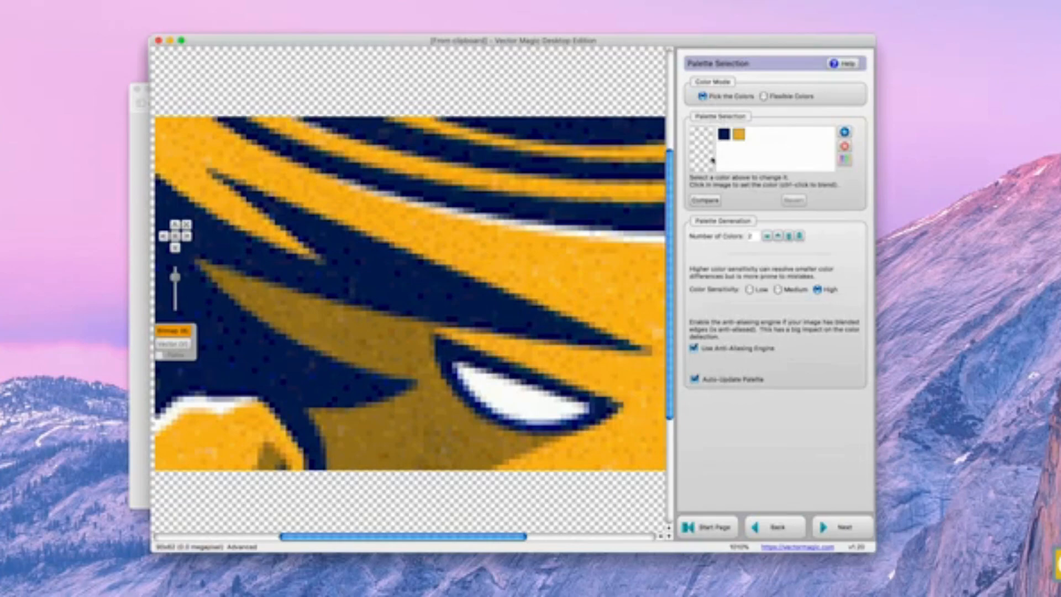
pyautogui.click(702, 201)
pyautogui.click(701, 205)
pyautogui.click(700, 204)
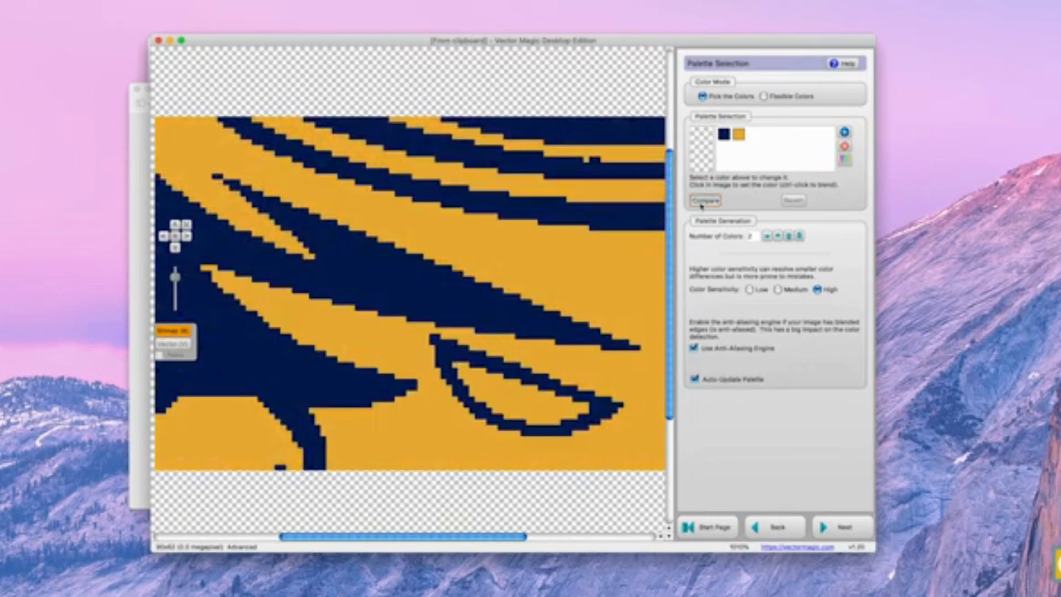
pyautogui.click(701, 204)
pyautogui.click(701, 204)
pyautogui.click(701, 204)
# - Raise the palette to three and four colors, comparing each version with the original bitmap
pyautogui.click(777, 236)
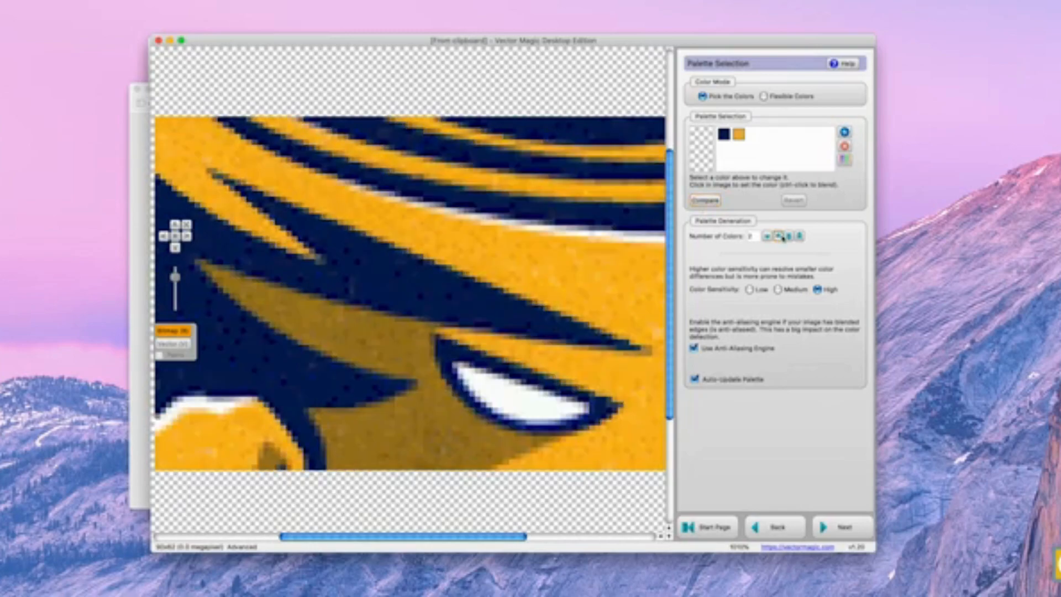
pyautogui.click(706, 204)
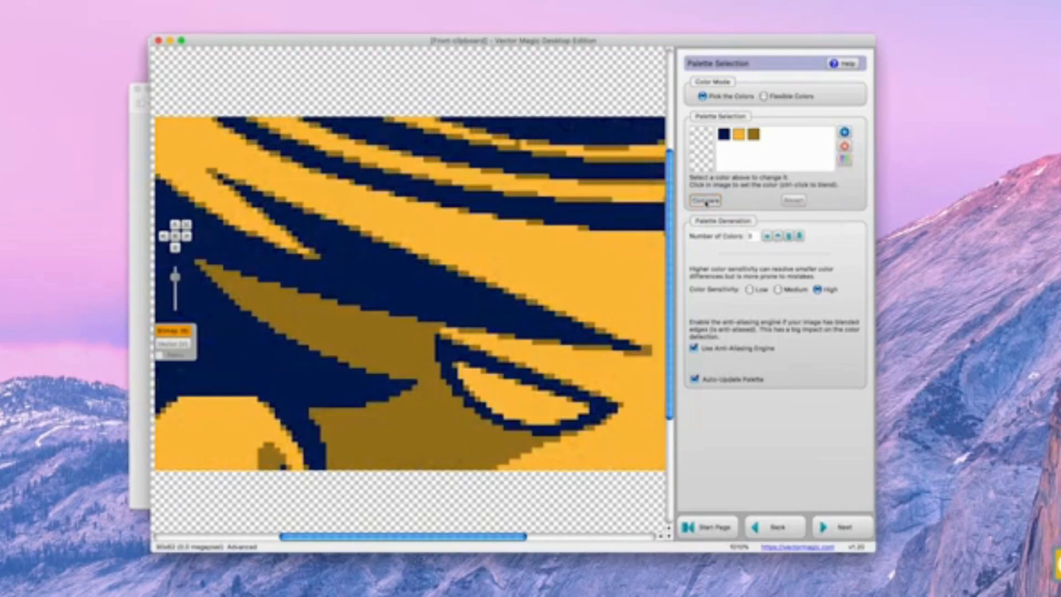
pyautogui.click(706, 204)
pyautogui.click(778, 236)
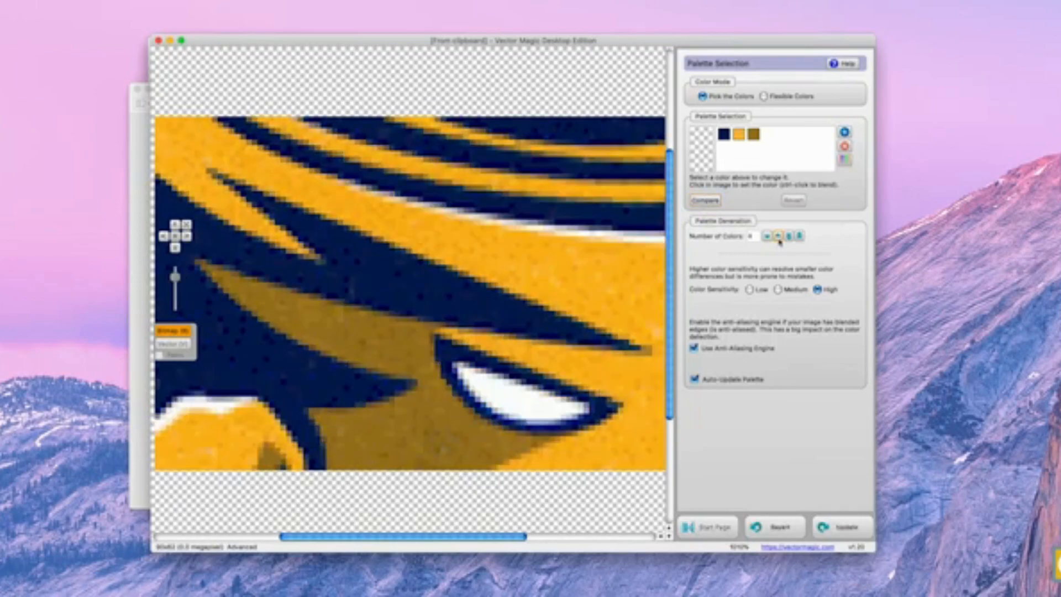
pyautogui.click(715, 202)
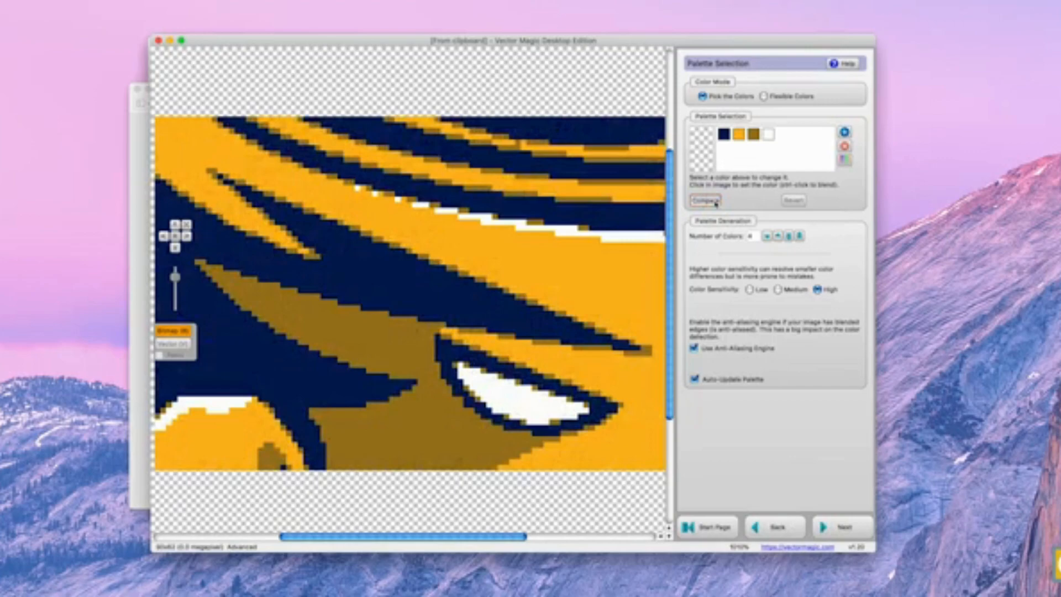
pyautogui.click(715, 203)
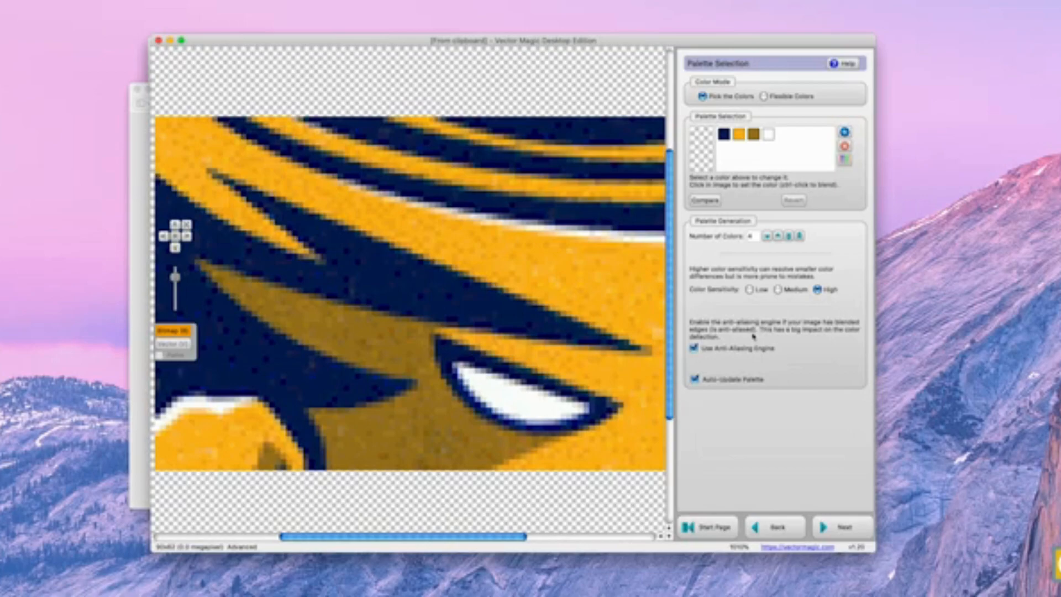
# - Keep the anti-aliasing engine enabled, accept the segmentation without manual edits and vectorize the eye area
pyautogui.click(695, 348)
pyautogui.click(694, 348)
pyautogui.click(837, 529)
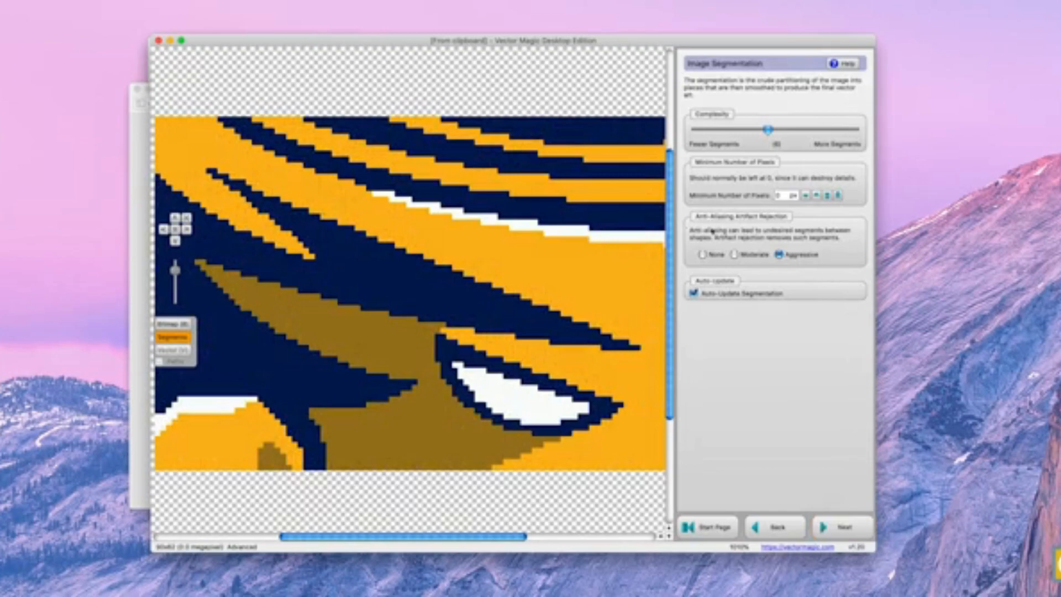
pyautogui.click(840, 527)
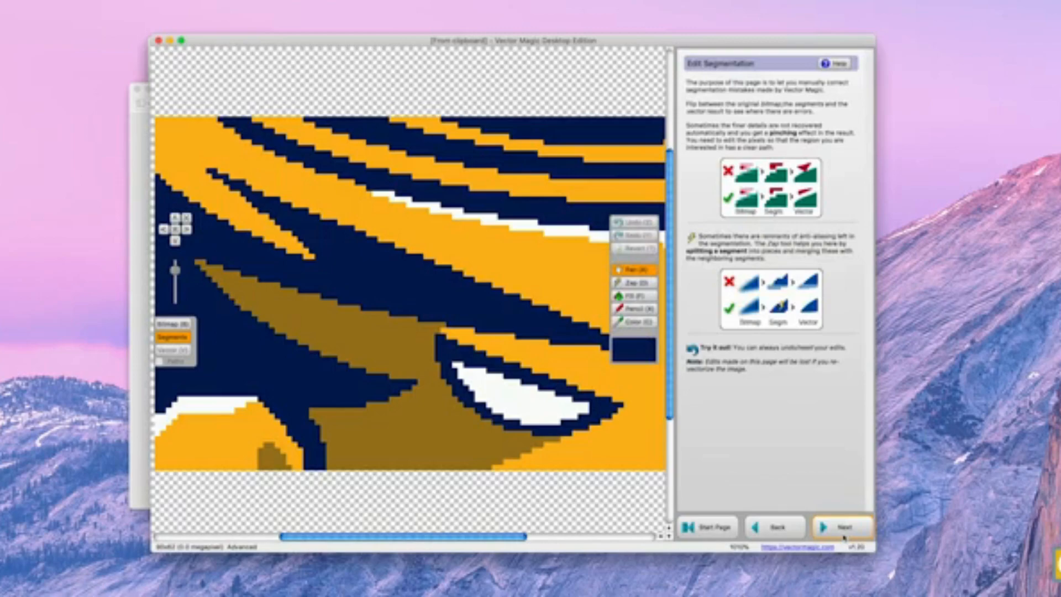
pyautogui.click(843, 535)
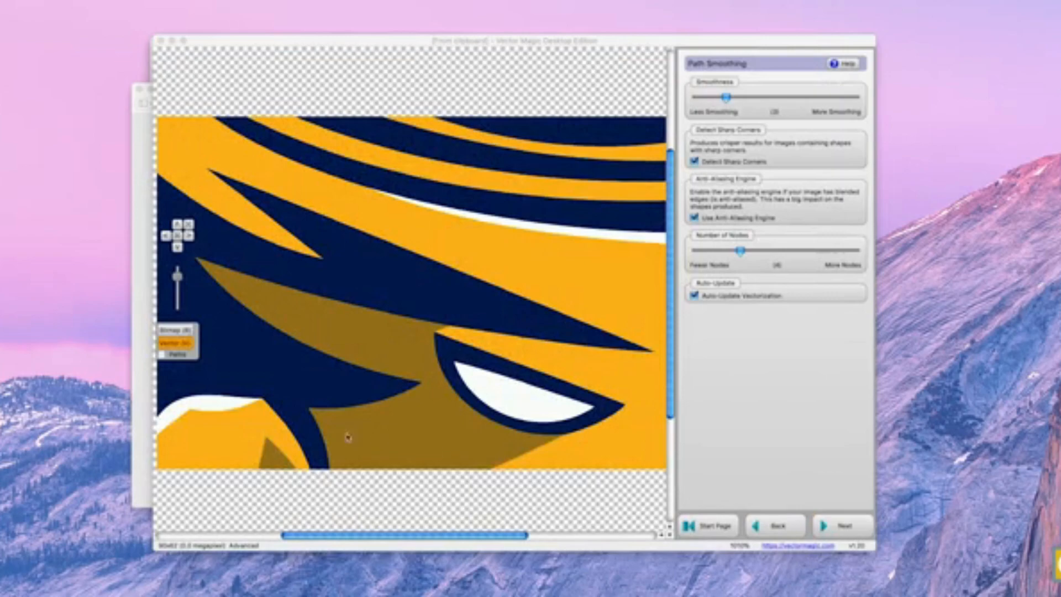
# - Compare the vector result with the original bitmap and display the vector paths over it
pyautogui.scroll(-1, 268, 415)
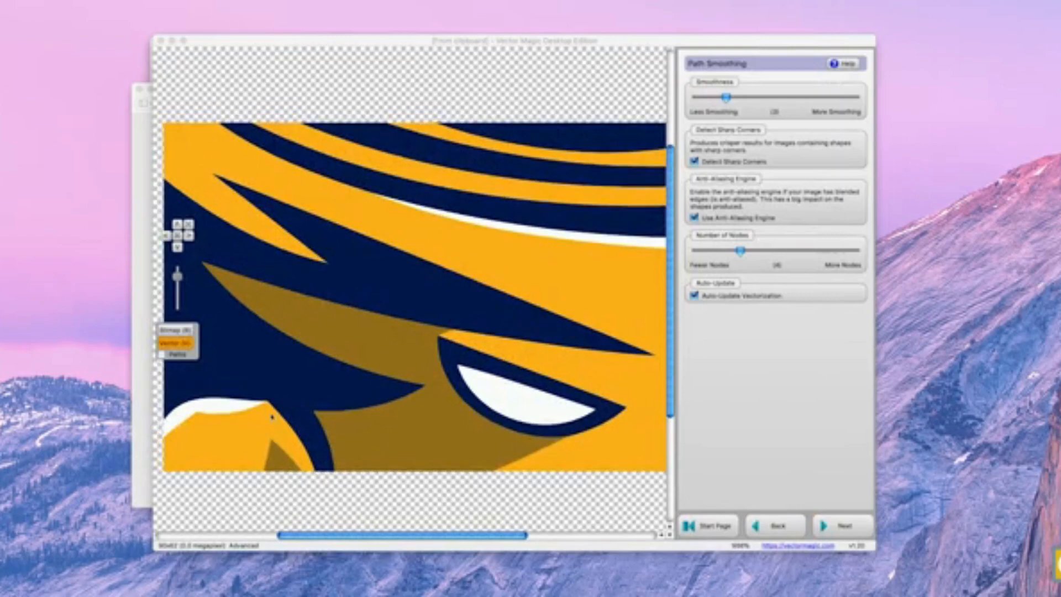
pyautogui.click(176, 331)
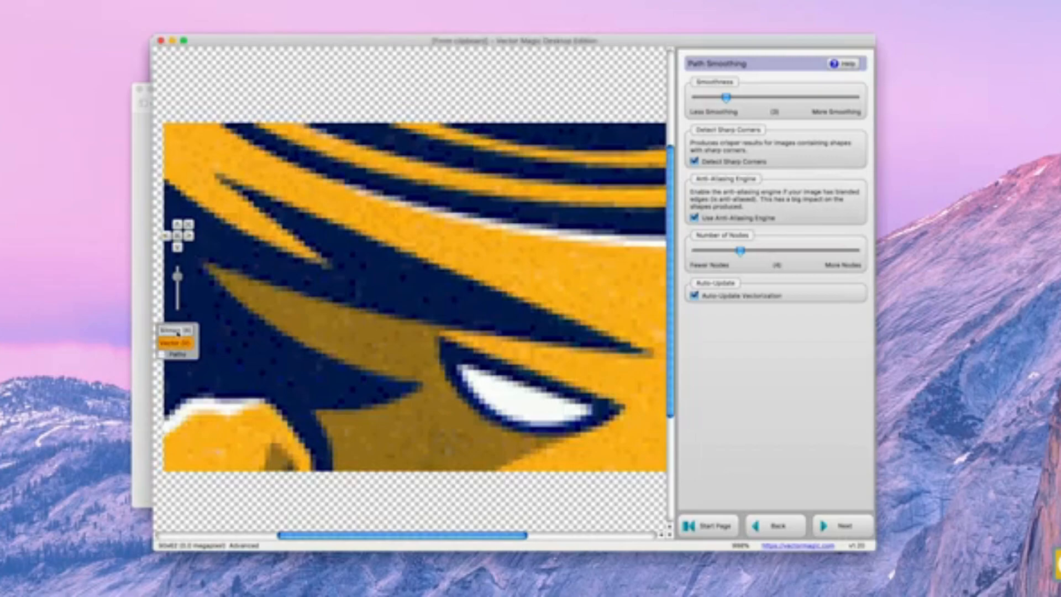
pyautogui.click(177, 333)
pyautogui.click(177, 332)
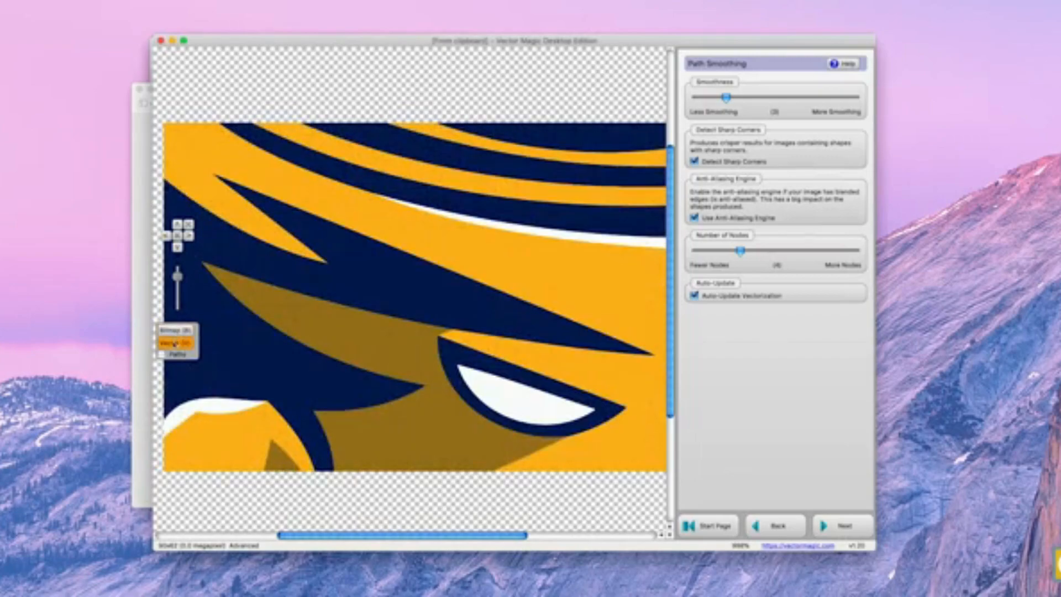
pyautogui.click(163, 354)
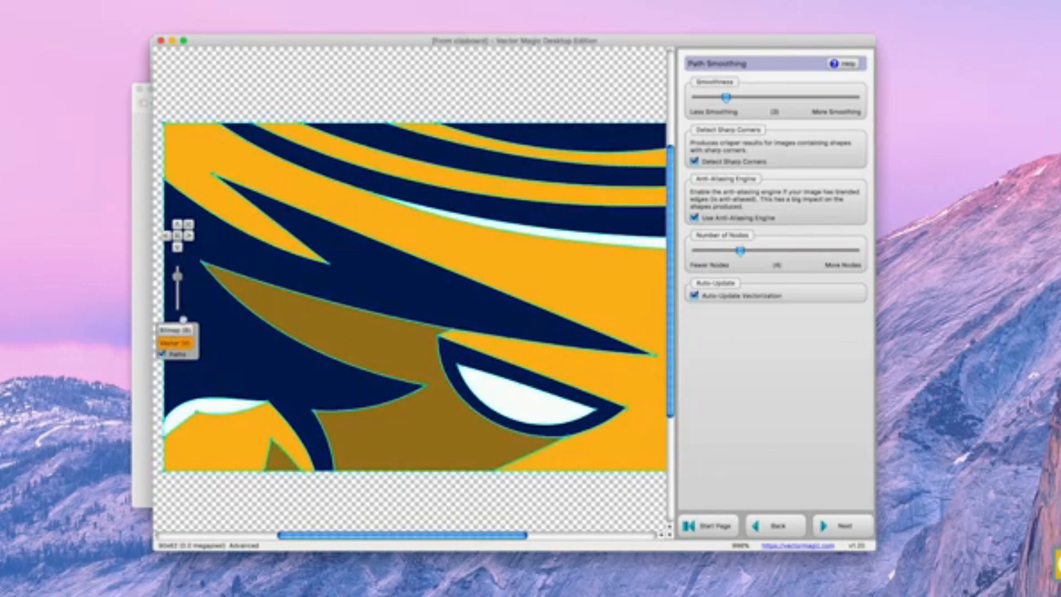
pyautogui.click(179, 331)
# - Try path smoothness levels 1, 12 and 5 on the vector result, ending back at level 3
pyautogui.moveTo(728, 98); pyautogui.dragTo(673, 101)
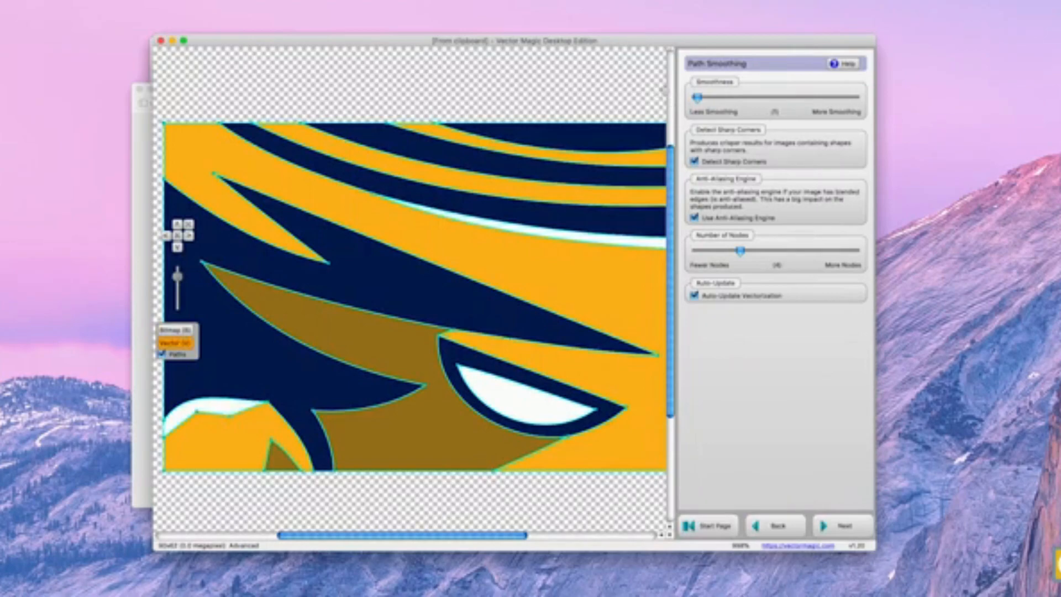
pyautogui.moveTo(697, 98); pyautogui.dragTo(854, 98)
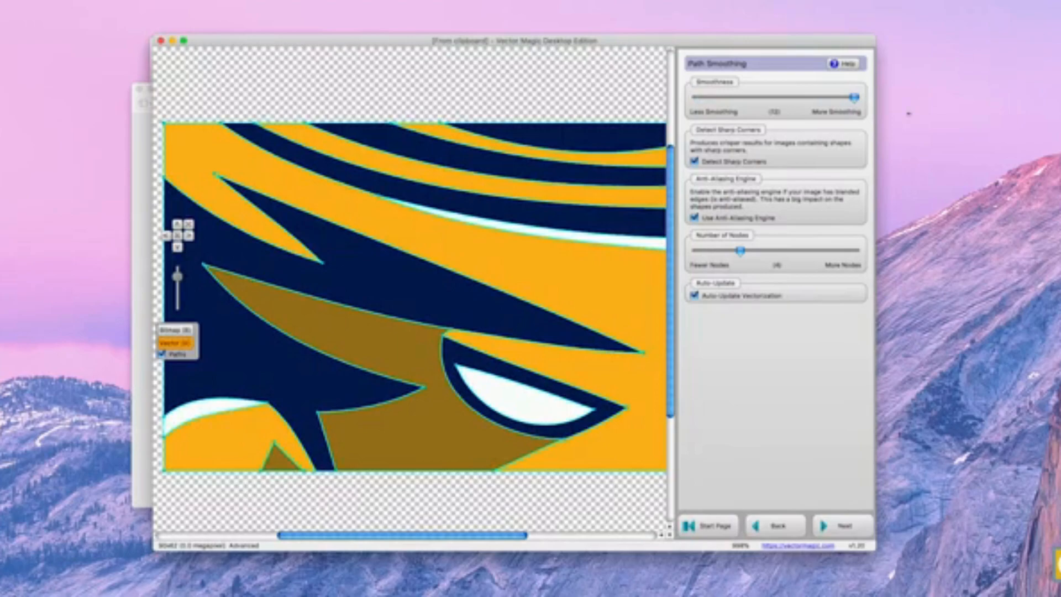
pyautogui.moveTo(854, 98); pyautogui.dragTo(729, 101)
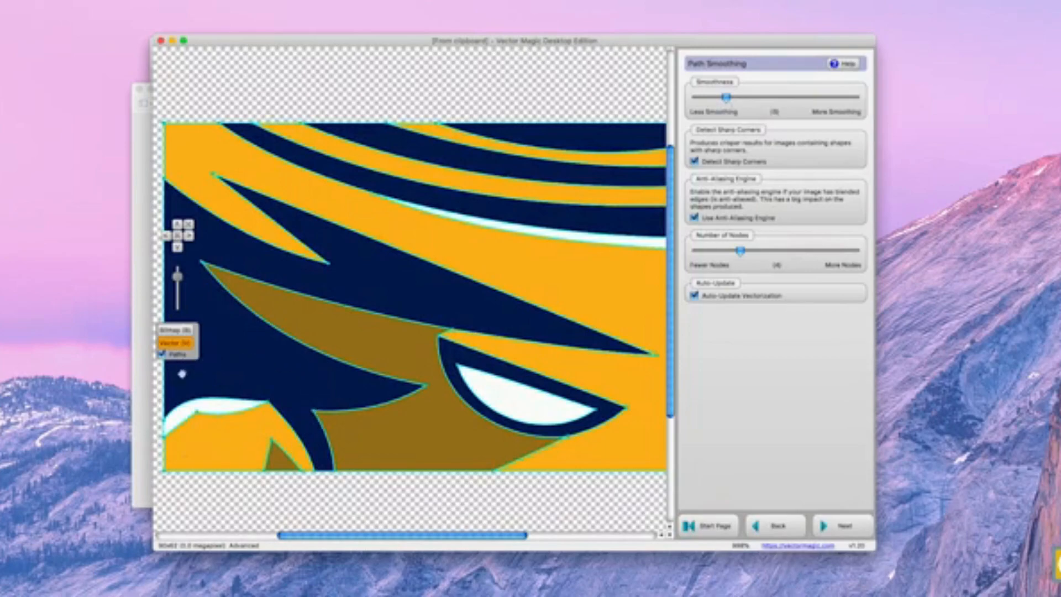
pyautogui.moveTo(727, 98); pyautogui.dragTo(755, 99)
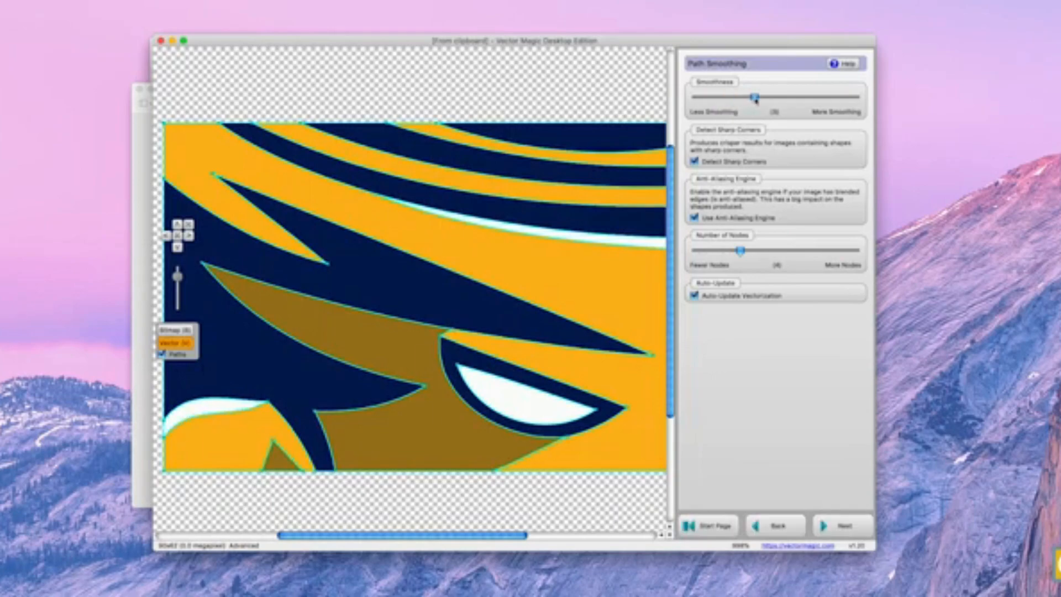
pyautogui.moveTo(755, 99); pyautogui.dragTo(726, 99)
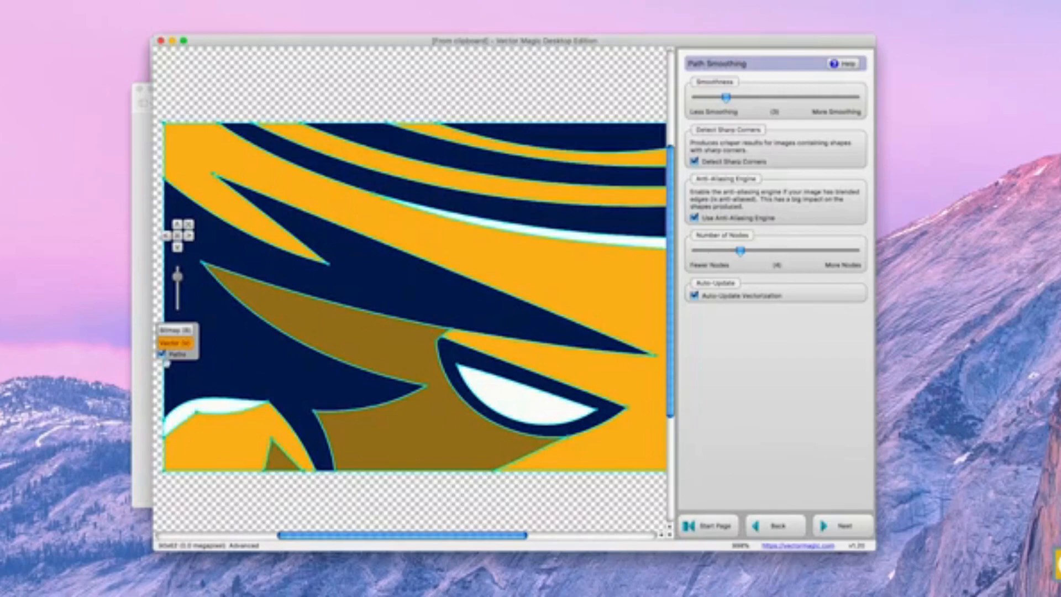
# - Turn off sharp corner detection, compare the resulting shapes with the bitmap, and turn the detection on again
pyautogui.click(694, 162)
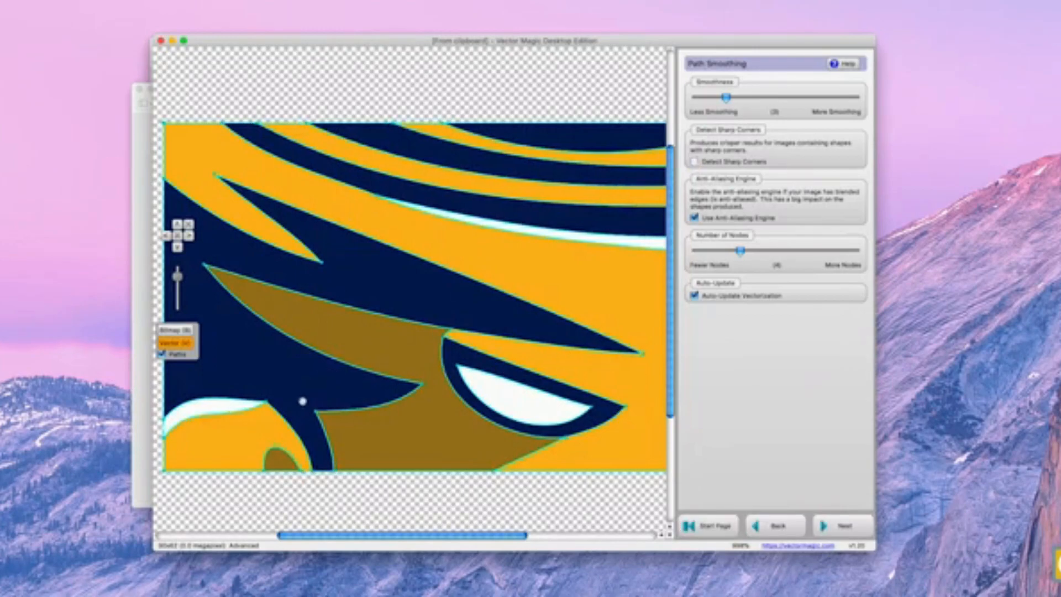
pyautogui.press('b')
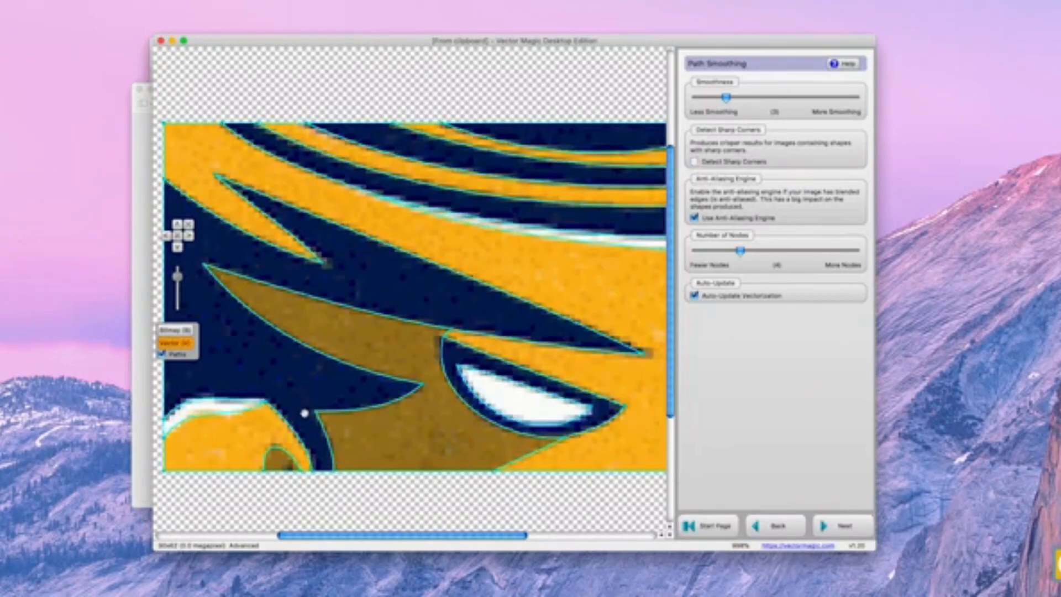
pyautogui.press('v')
pyautogui.press('b')
pyautogui.press('v')
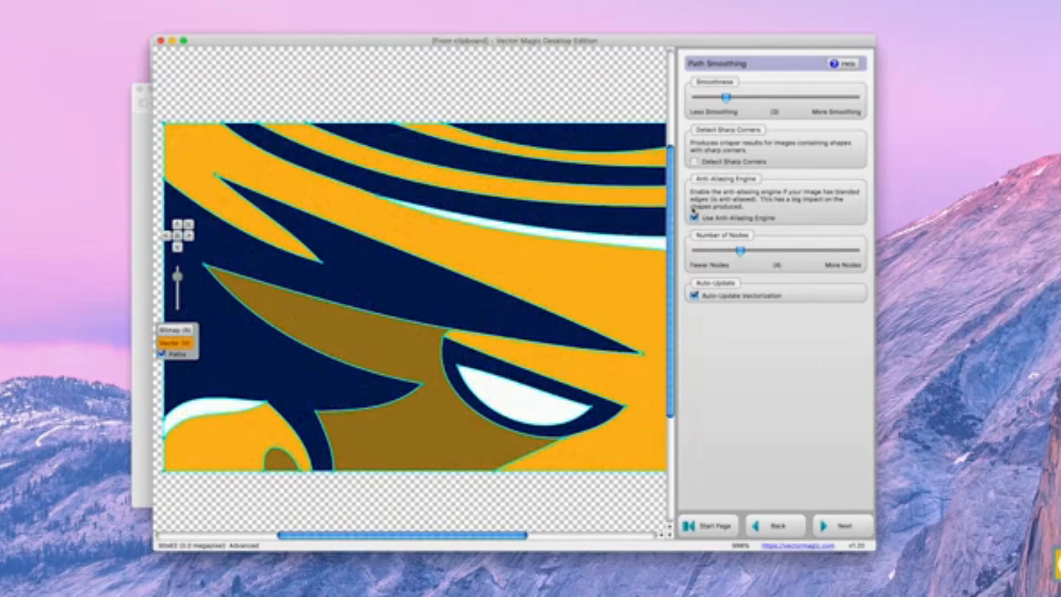
pyautogui.click(694, 162)
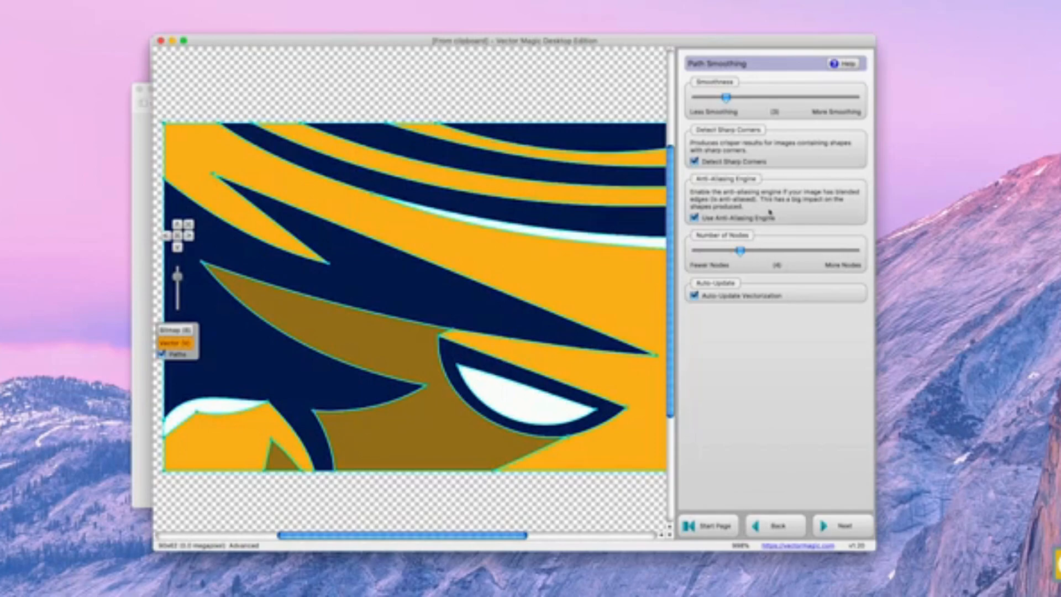
# - Try the vector result without the anti-aliasing engine, raise smoothness to 12, re-enable the engine and return smoothness to 3
pyautogui.click(695, 219)
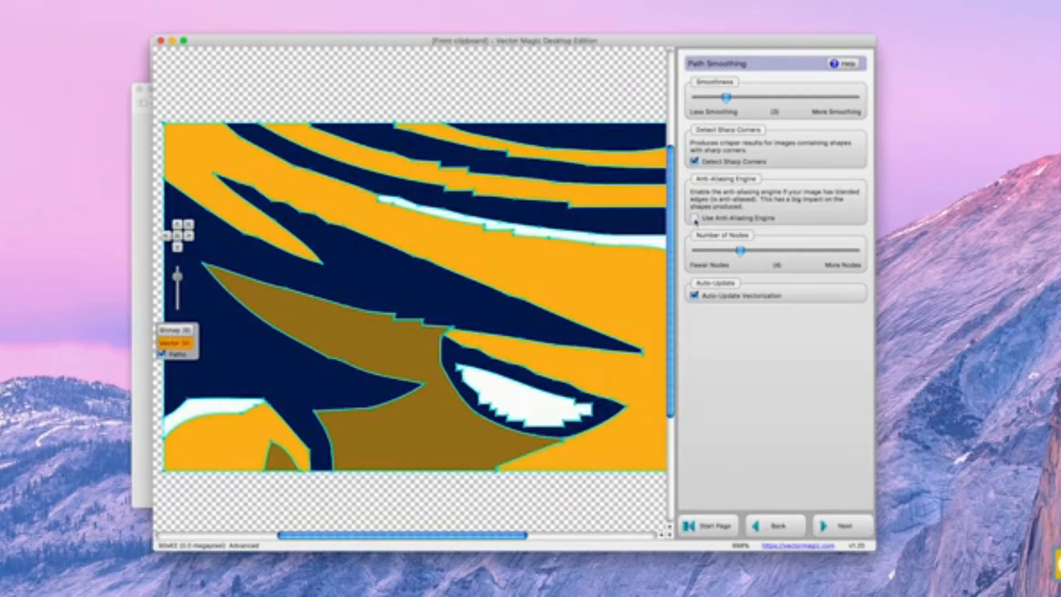
pyautogui.moveTo(726, 98); pyautogui.dragTo(879, 98)
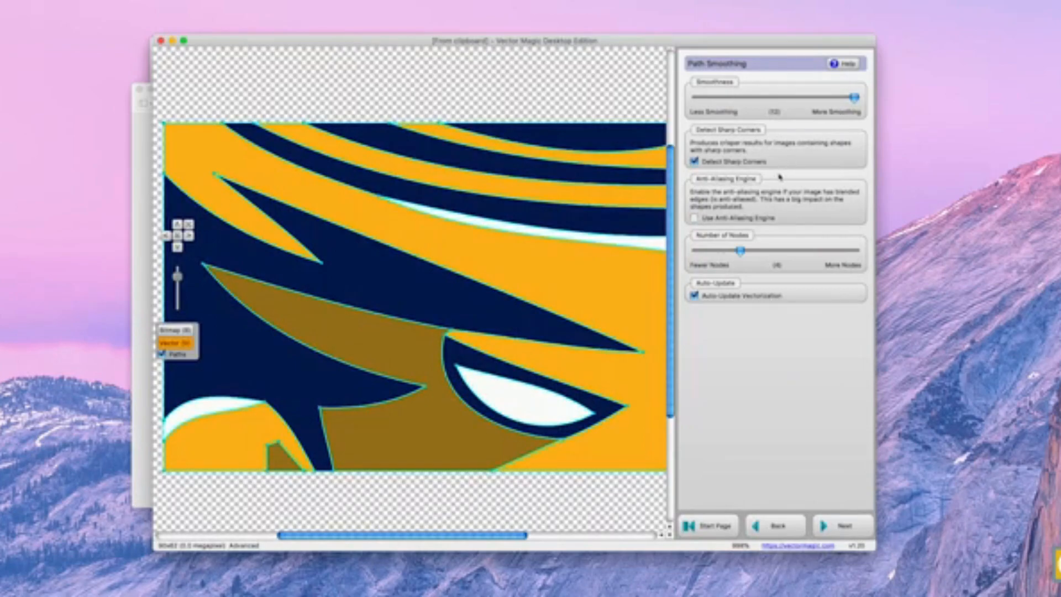
pyautogui.click(694, 218)
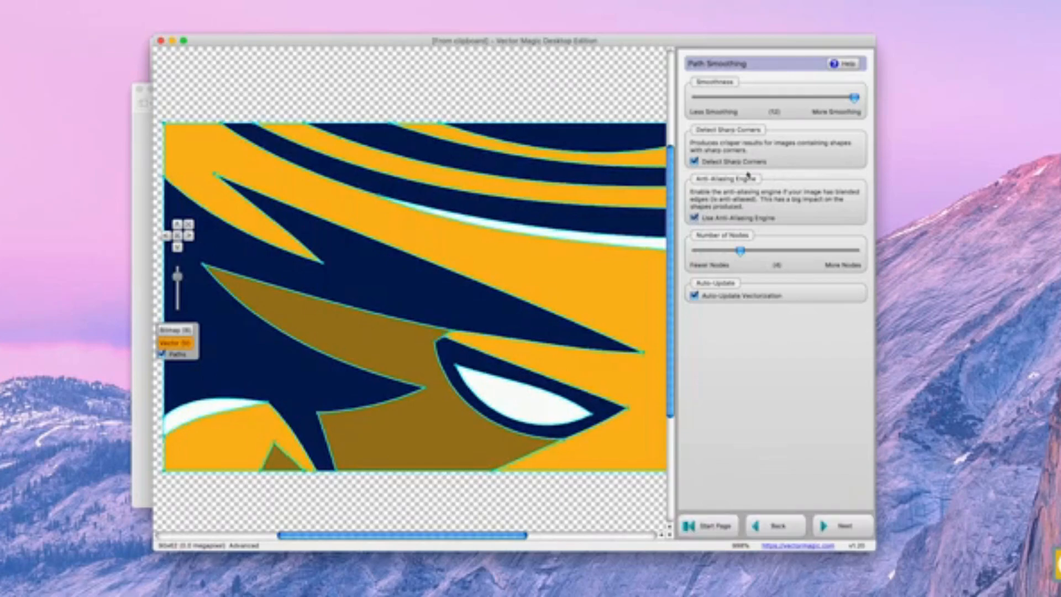
pyautogui.moveTo(855, 100); pyautogui.dragTo(729, 99)
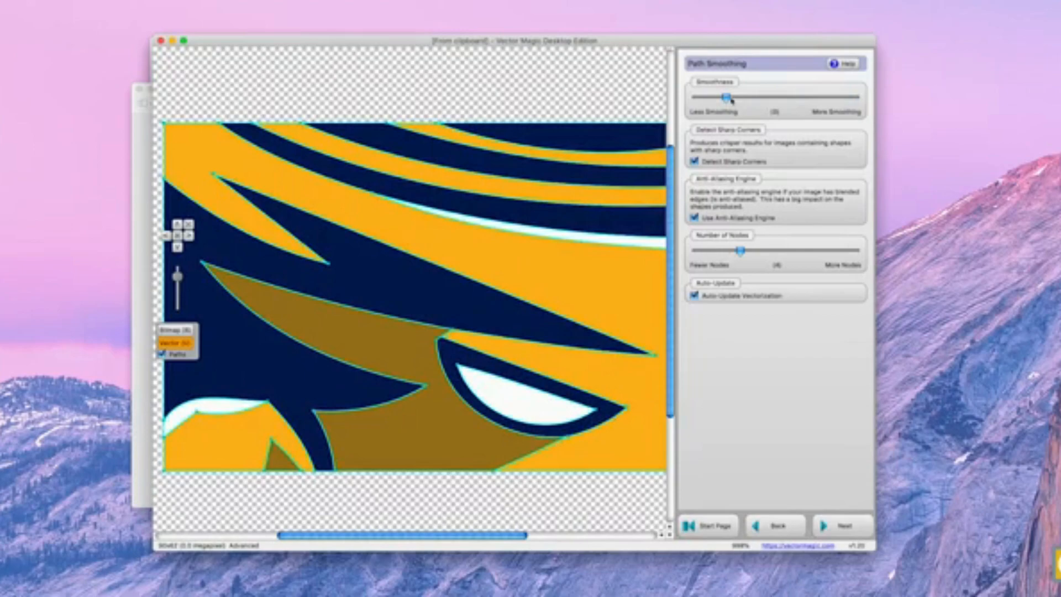
# - Adjust the number of nodes, accept the path smoothing and continue past background removal without erasing any shapes
pyautogui.click(752, 252)
pyautogui.click(832, 526)
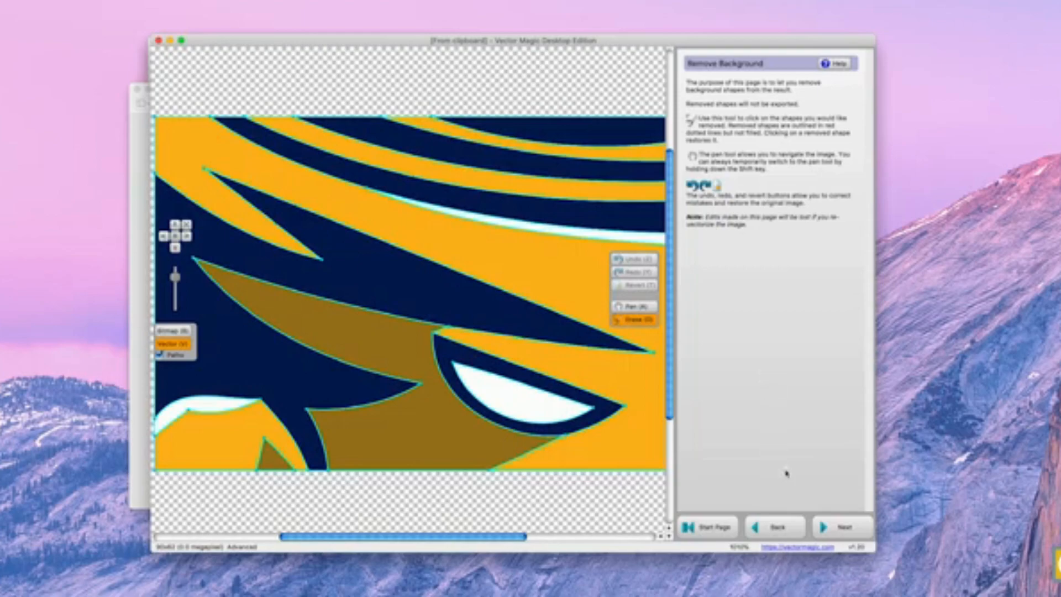
pyautogui.click(831, 530)
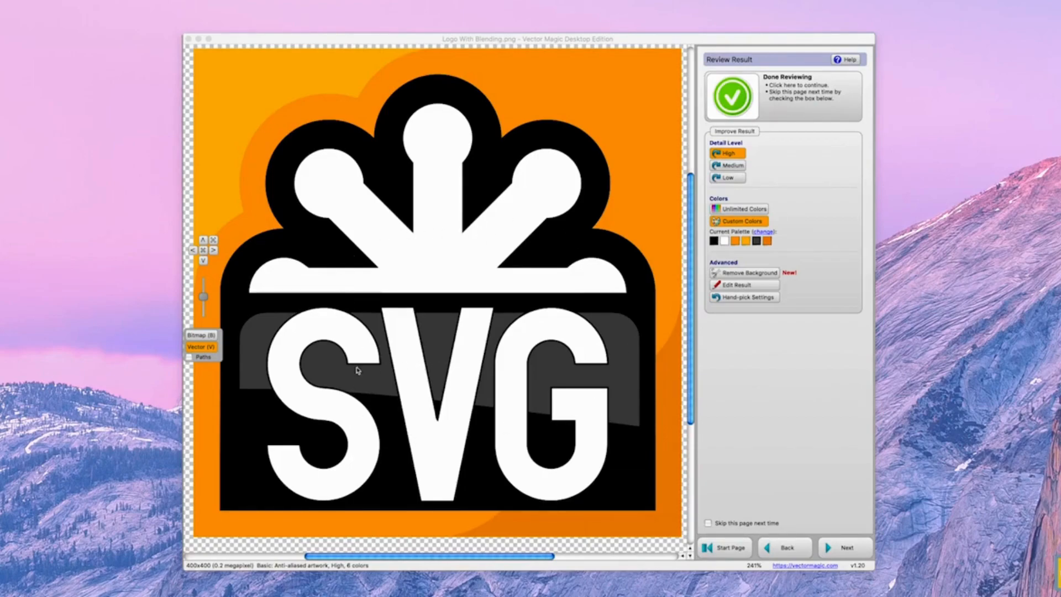
# - Open the SVG logo's result for segmentation editing and compare the segments with the bitmap at the S outline's corner near the V
pyautogui.scroll(1, 381, 362)
pyautogui.scroll(10, 380, 362)
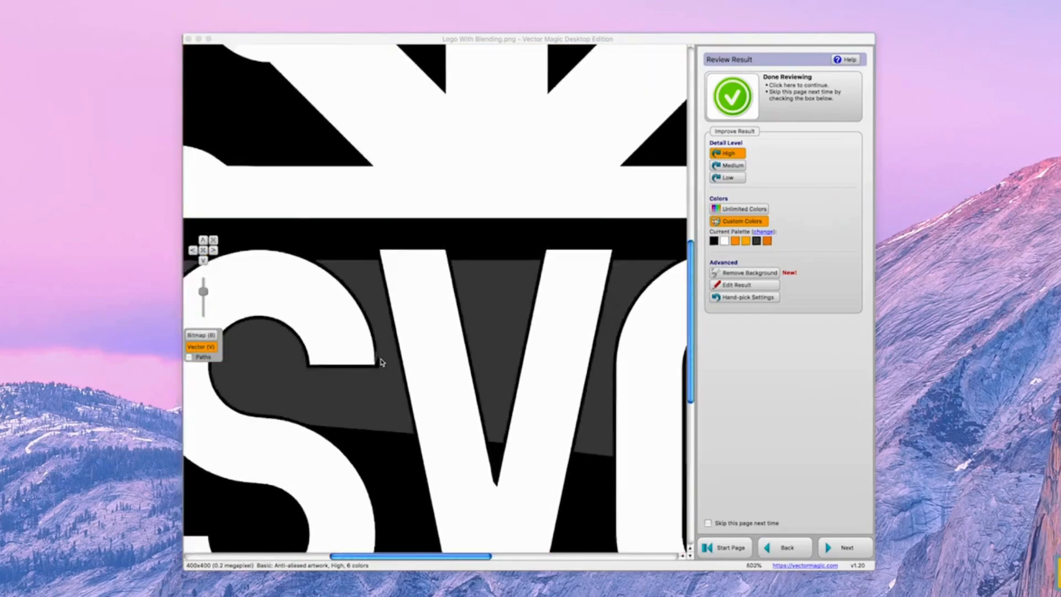
pyautogui.moveTo(381, 361); pyautogui.dragTo(434, 361)
pyautogui.scroll(2, 434, 361)
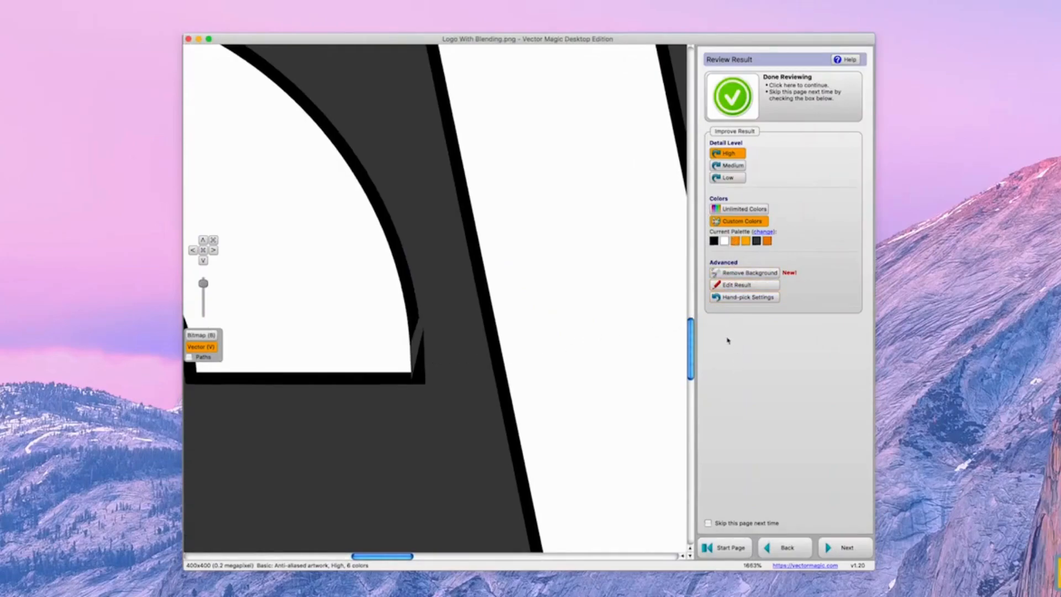
pyautogui.click(738, 285)
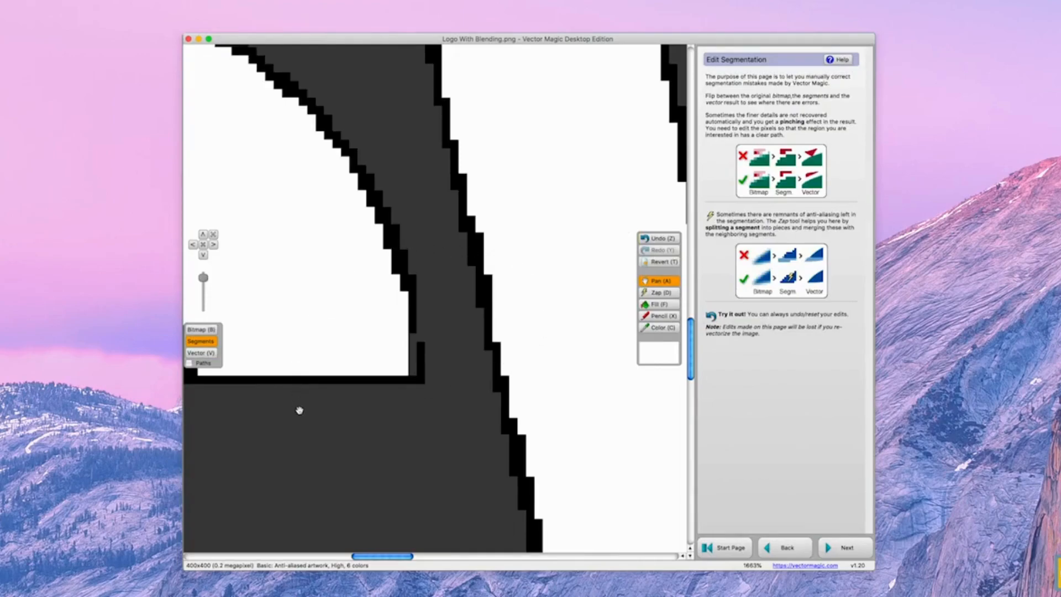
pyautogui.click(211, 334)
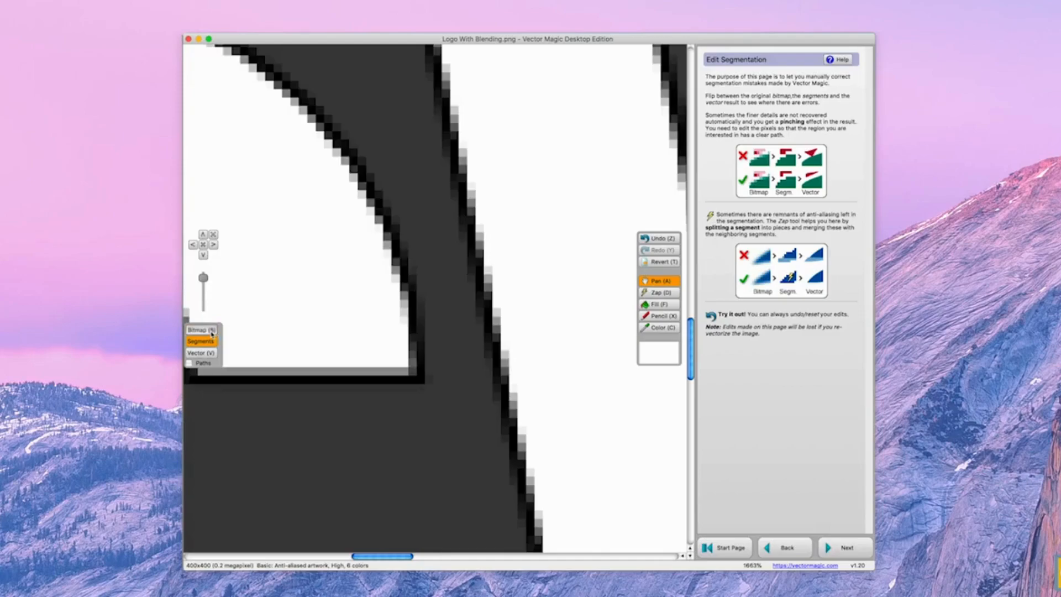
pyautogui.click(210, 356)
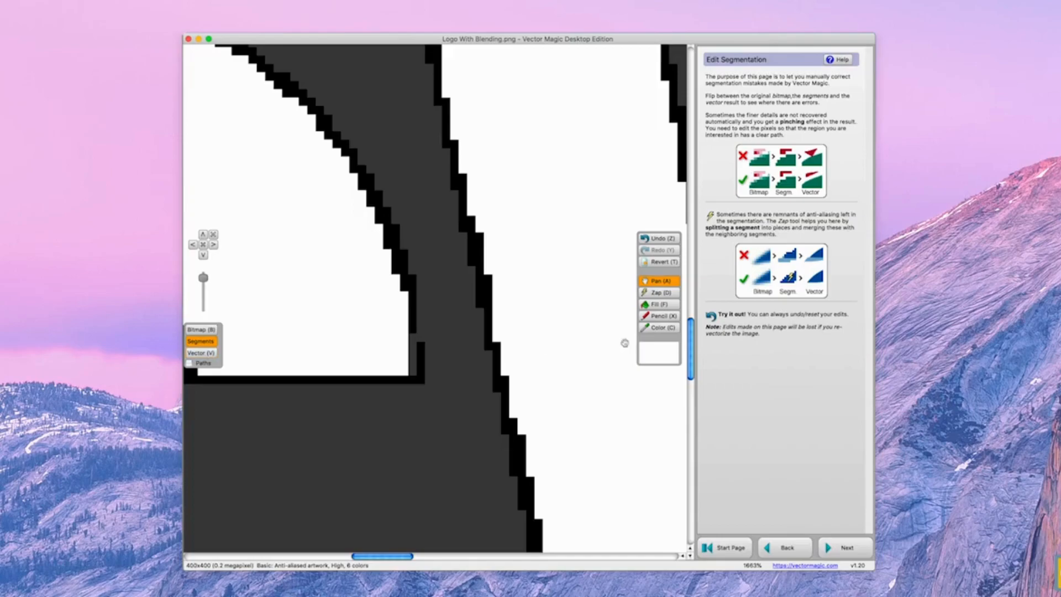
# - Sample black from the S outline, pencil over the gap at its corner and update the vectorization
pyautogui.click(656, 327)
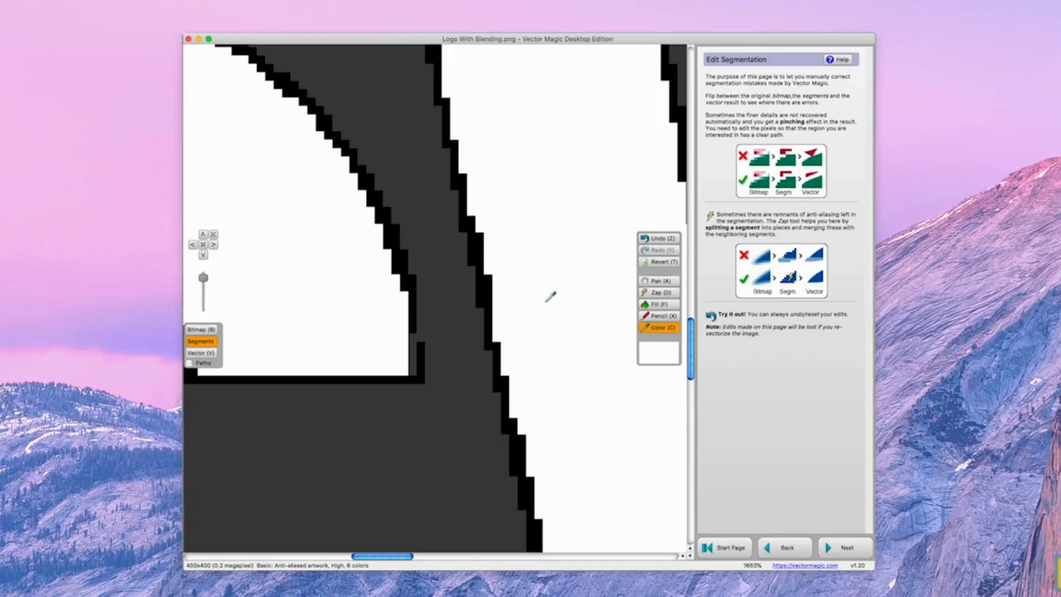
pyautogui.click(401, 256)
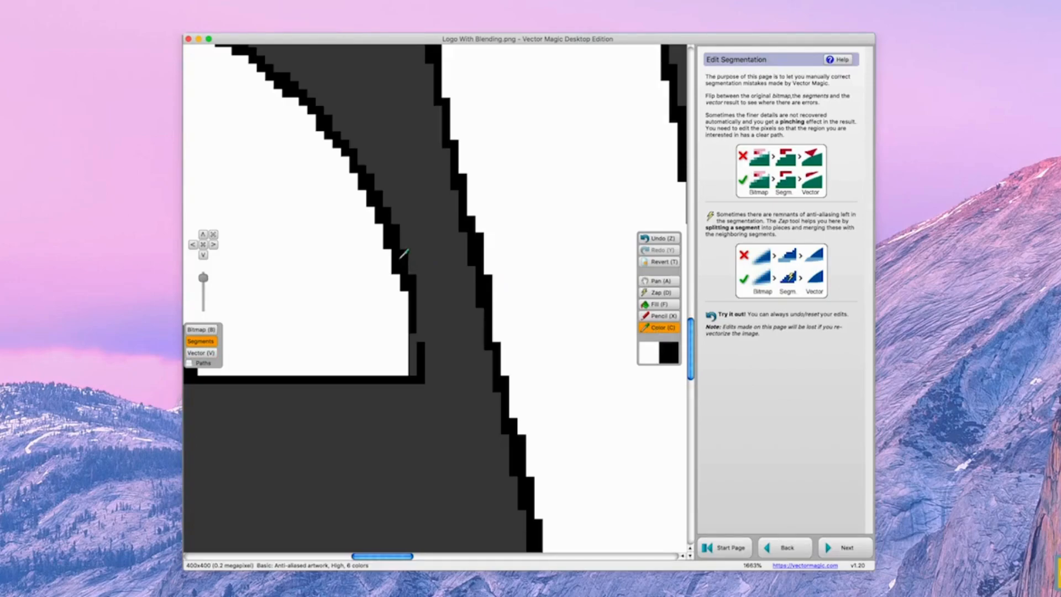
pyautogui.press('a')
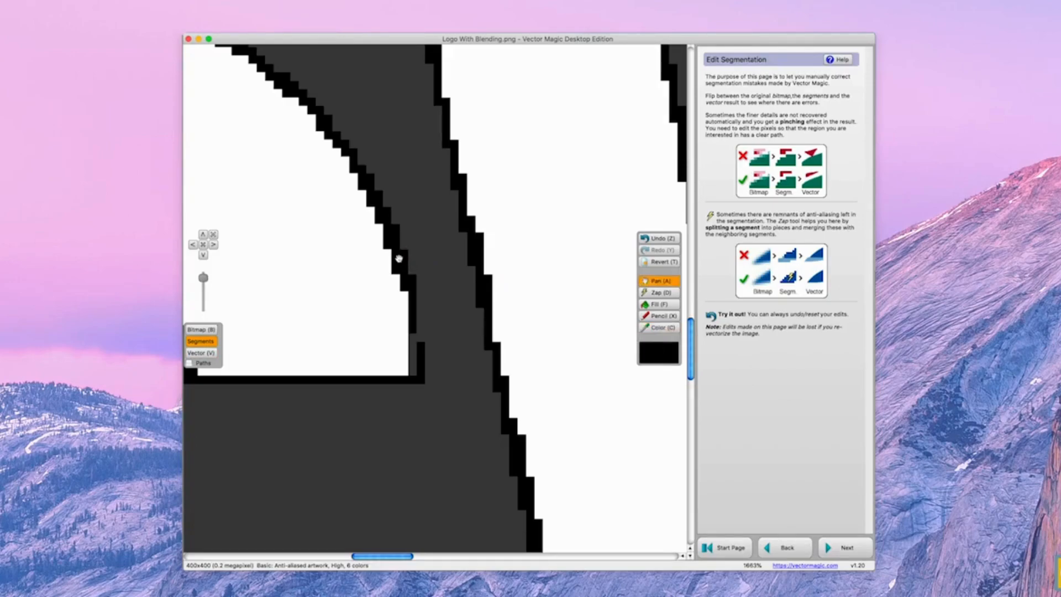
pyautogui.click(653, 317)
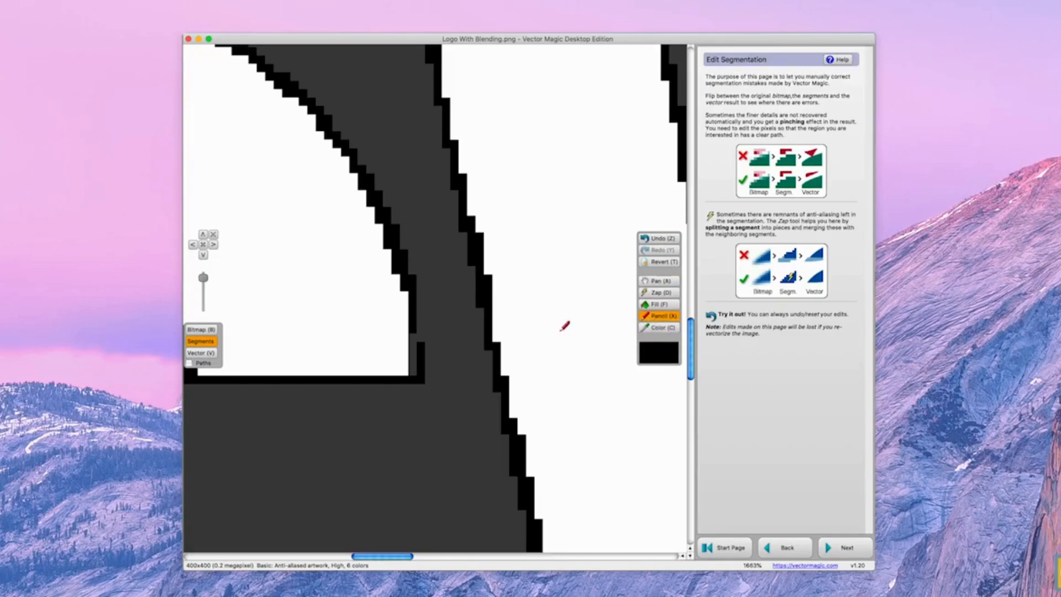
pyautogui.moveTo(415, 327); pyautogui.dragTo(418, 369)
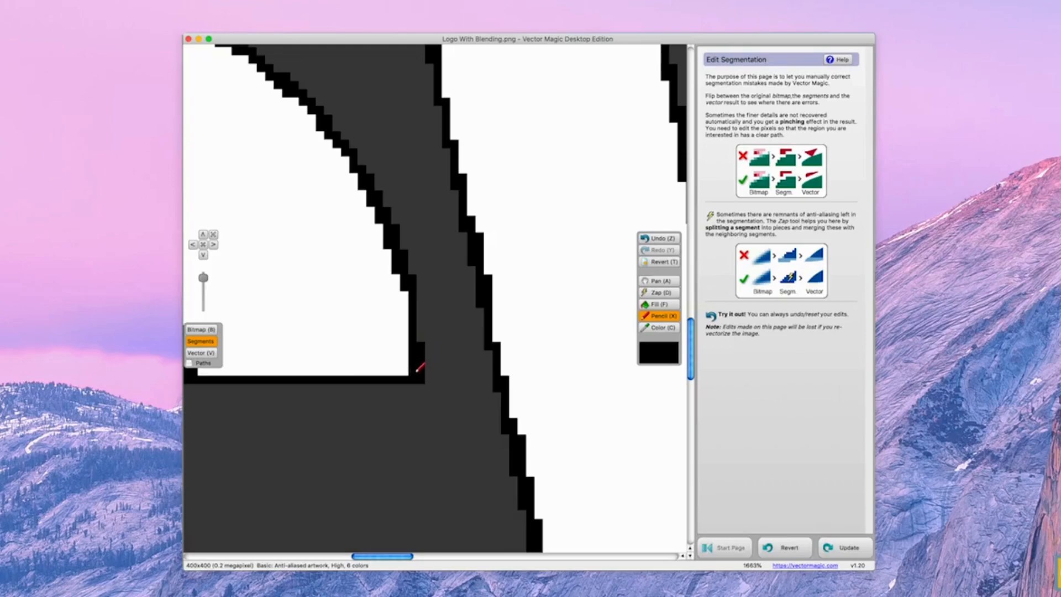
pyautogui.click(829, 550)
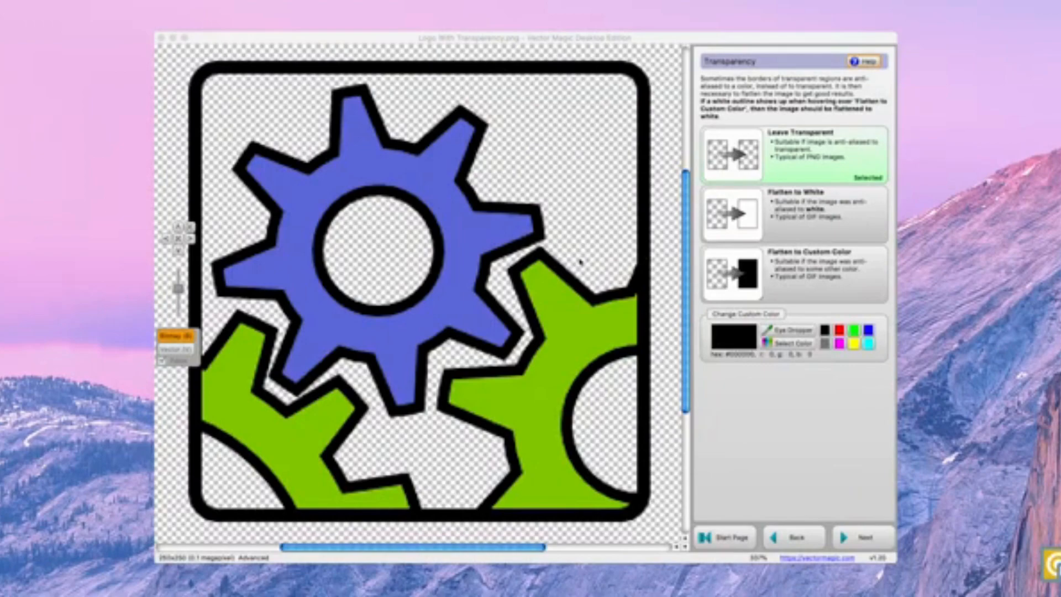
# - Examine how the gear logo's black outlines blend into the transparent areas at pixel level
pyautogui.scroll(6, 579, 262)
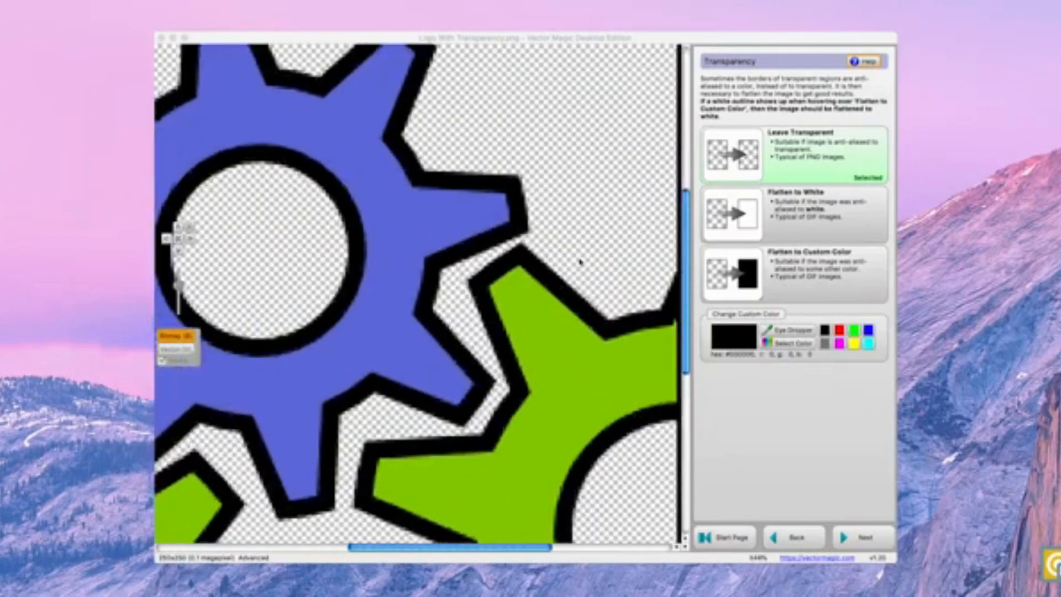
pyautogui.moveTo(367, 135); pyautogui.dragTo(536, 247)
pyautogui.scroll(5, 502, 206)
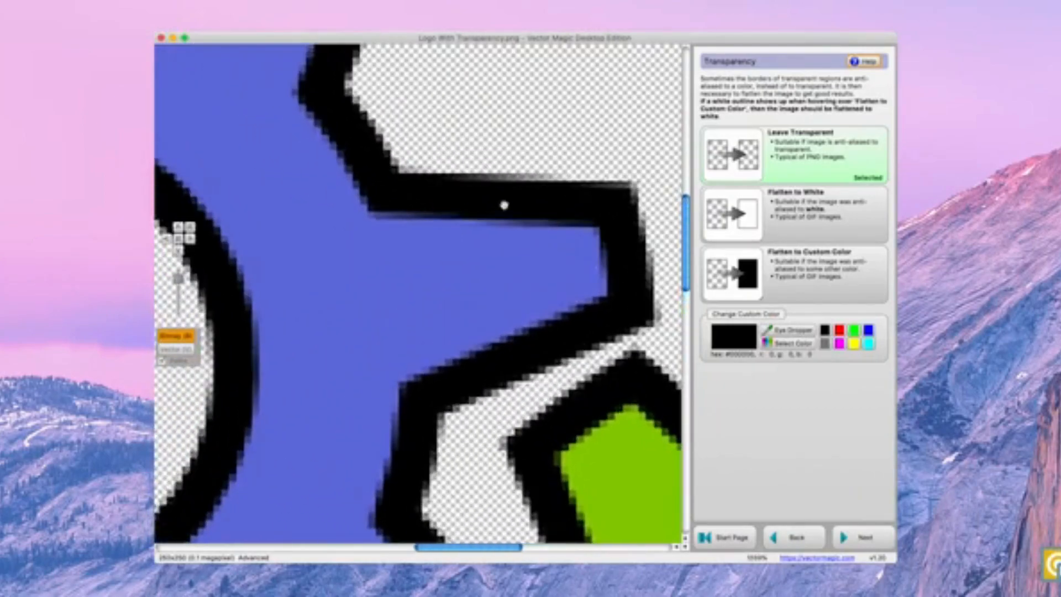
pyautogui.scroll(2, 504, 206)
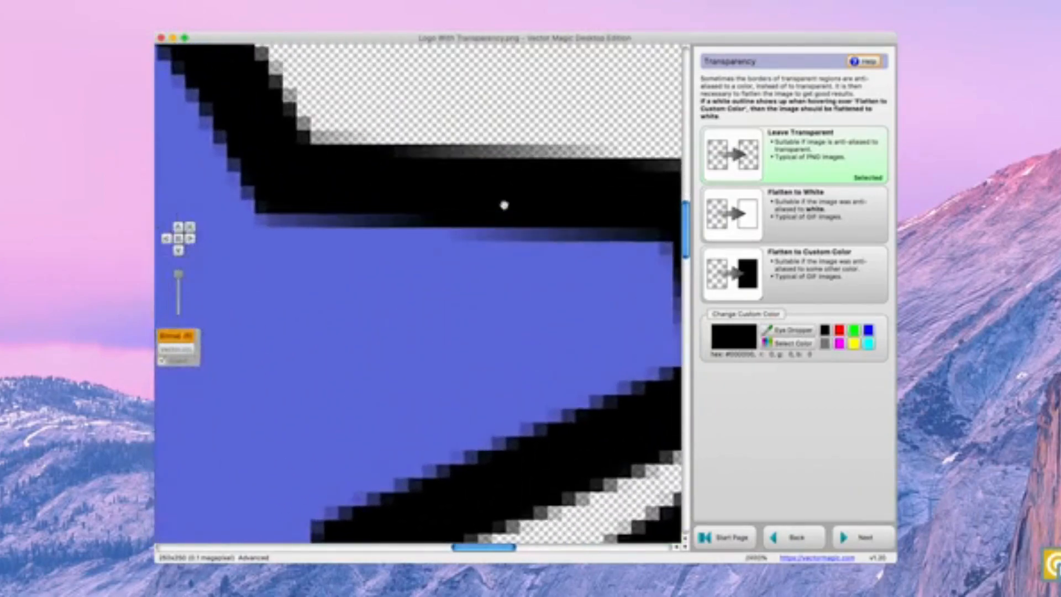
pyautogui.moveTo(503, 205); pyautogui.dragTo(442, 223)
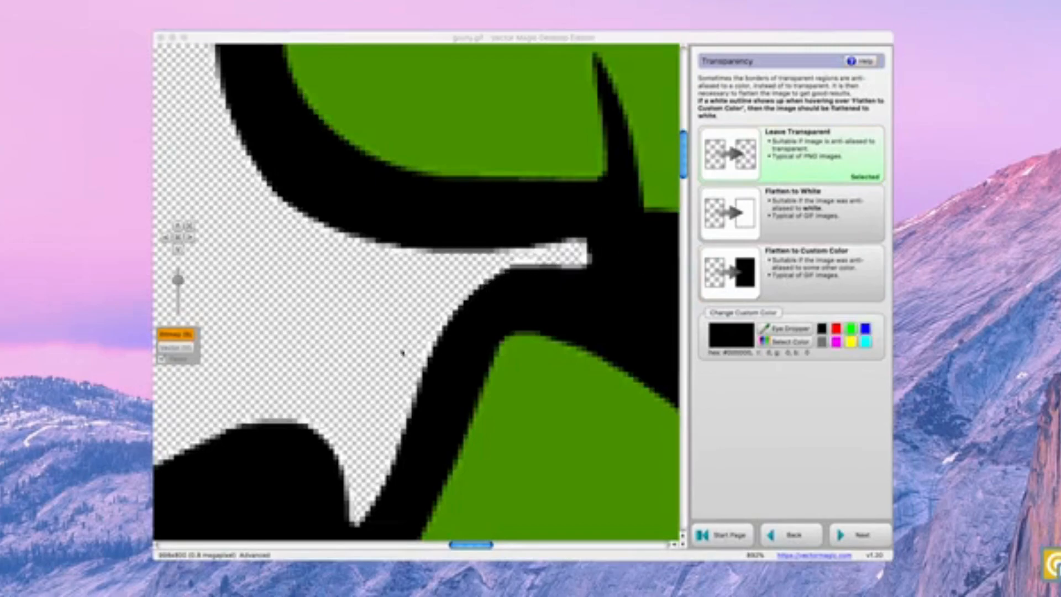
# - Examine the edge pixels between the black outlines and the transparent region of the green GIF image
pyautogui.scroll(3, 422, 301)
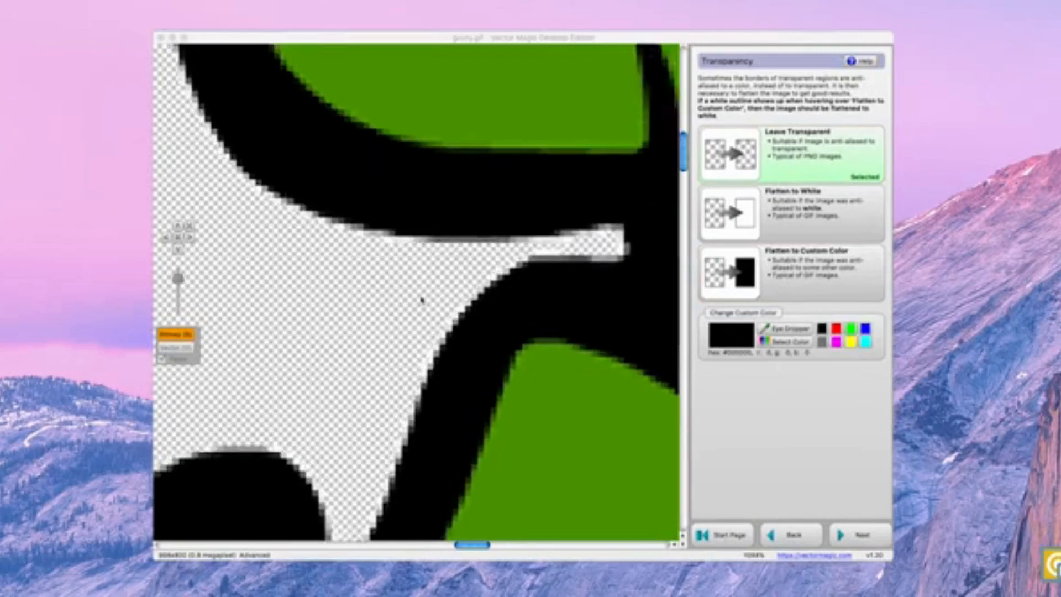
pyautogui.scroll(5, 422, 300)
pyautogui.moveTo(543, 311); pyautogui.dragTo(414, 334)
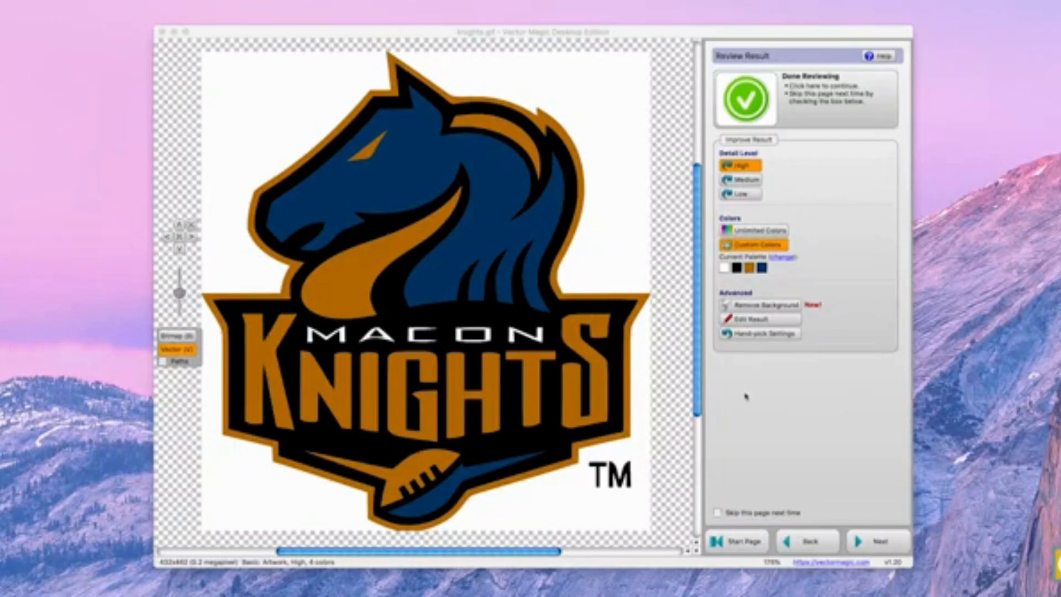
# - Remove the white background shapes above and on both lower sides of the Macon Knights logo
pyautogui.click(751, 309)
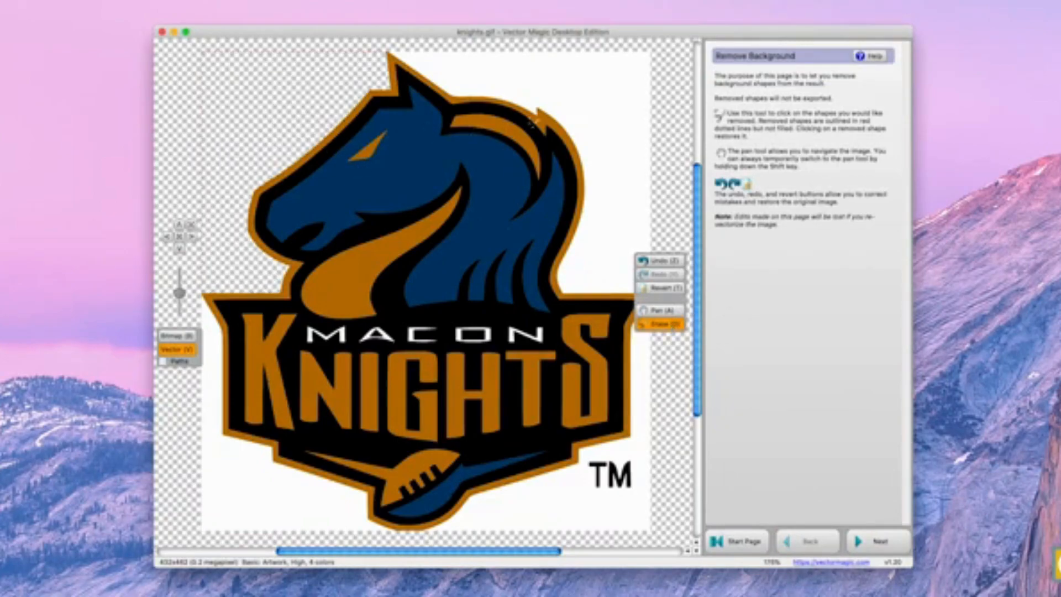
pyautogui.click(582, 105)
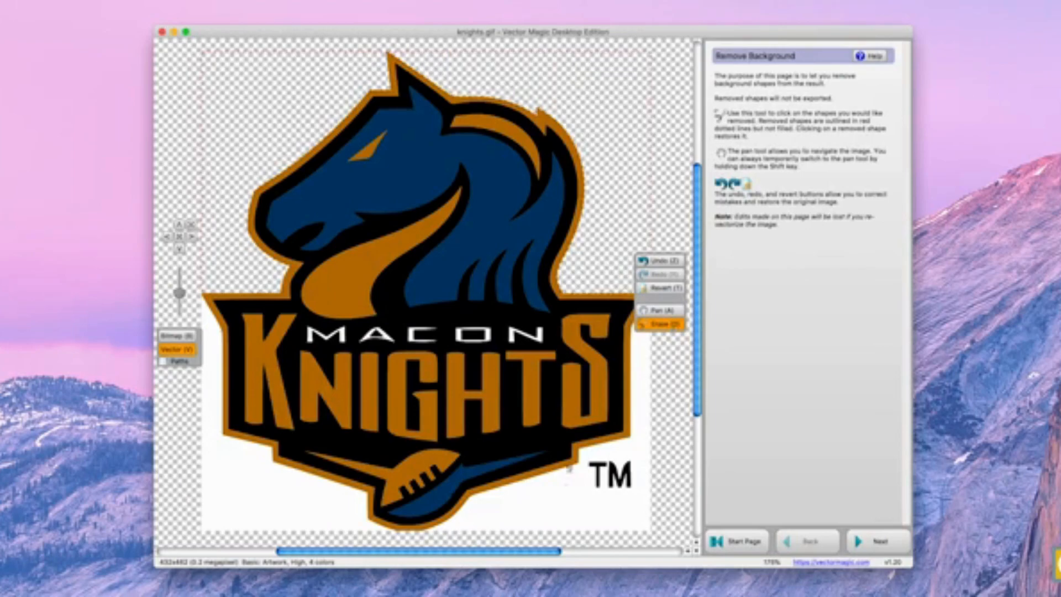
pyautogui.click(570, 491)
pyautogui.click(249, 489)
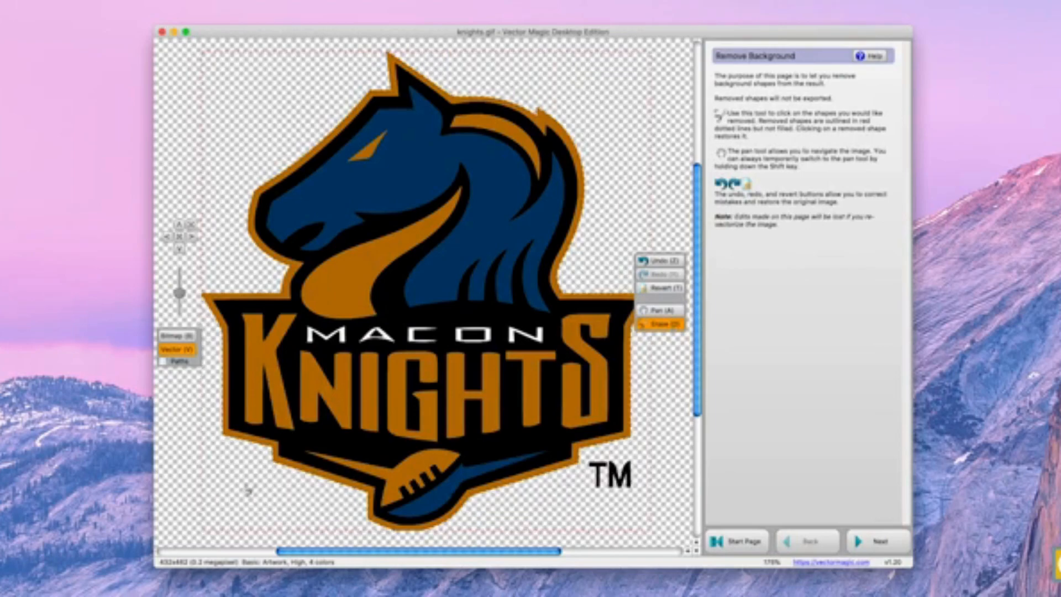